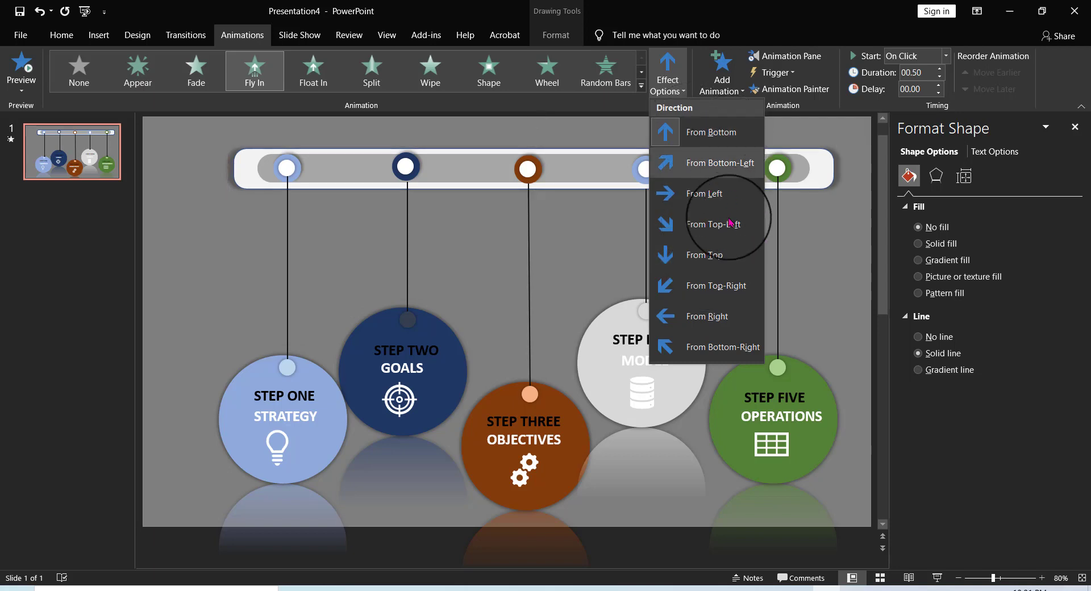
Set the Fly In direction of the top bar group to From Top and show the list of slide animations.
{"action": "left_click", "coordinate": [725, 255]}
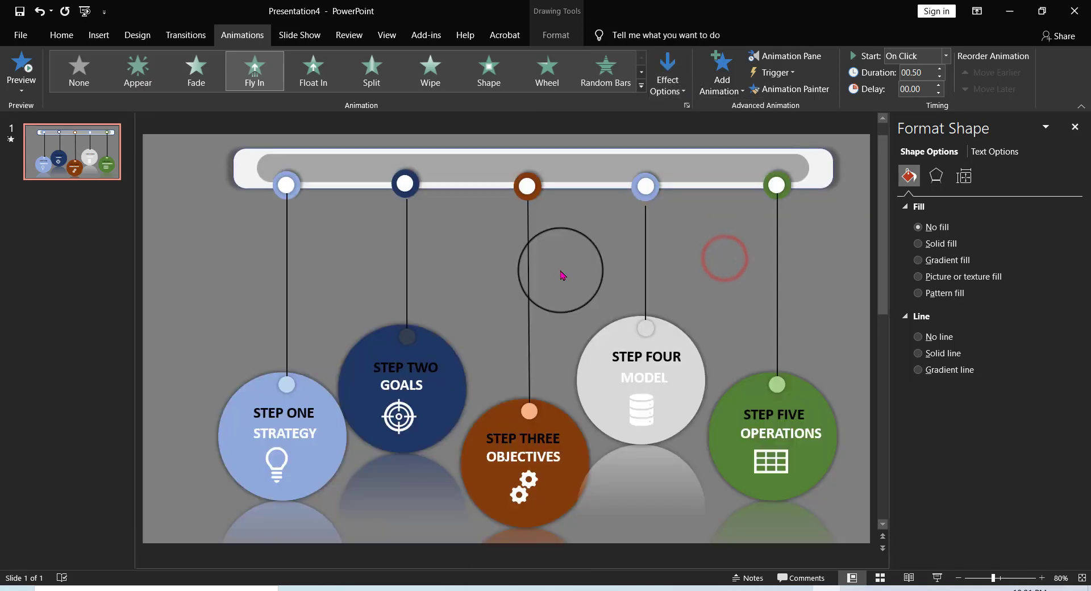
{"action": "left_click", "coordinate": [566, 262]}
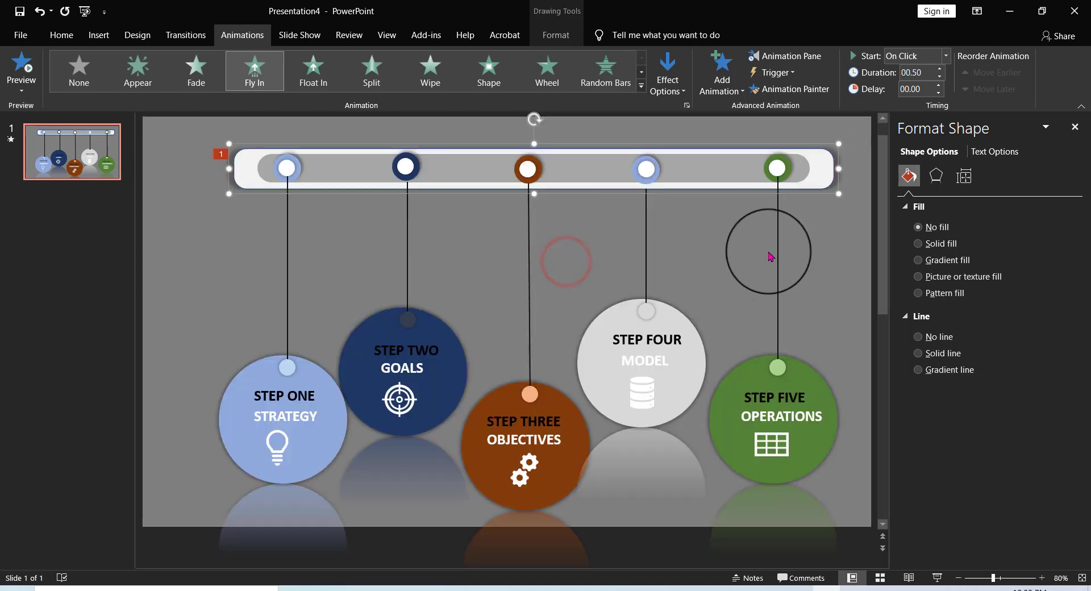
{"action": "left_click", "coordinate": [782, 57]}
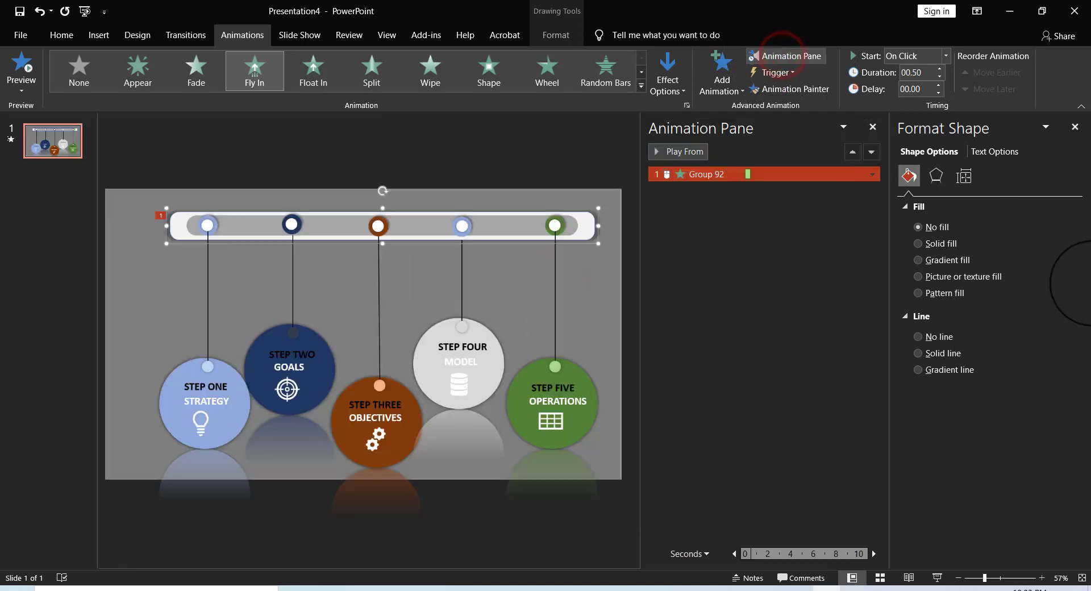
Try the Float In entrance animation on the Step One group and look at its direction options.
{"action": "left_click", "coordinate": [168, 410]}
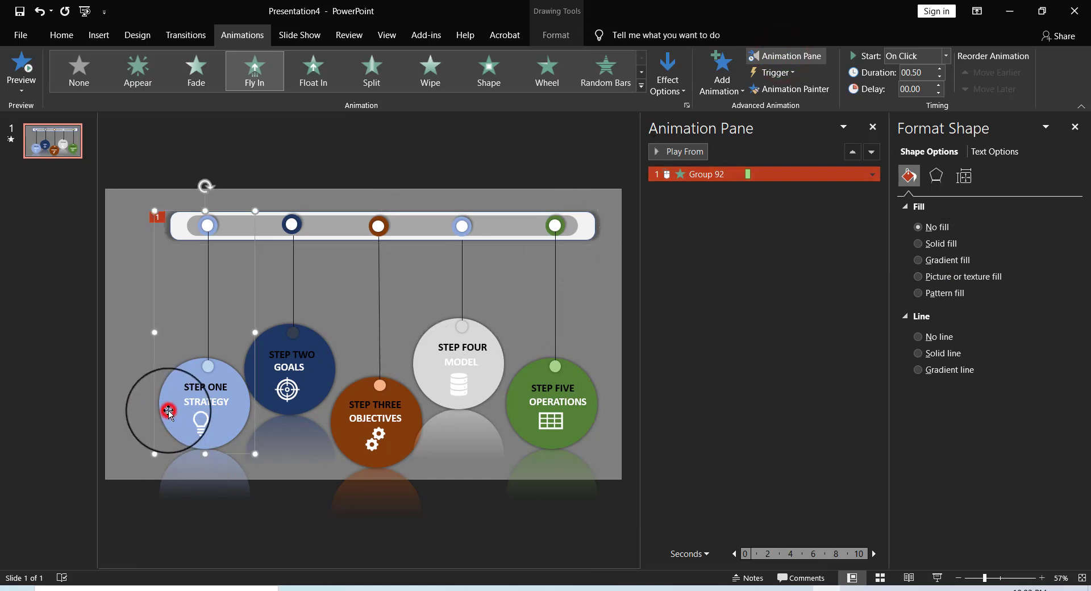
{"action": "left_click", "coordinate": [312, 72]}
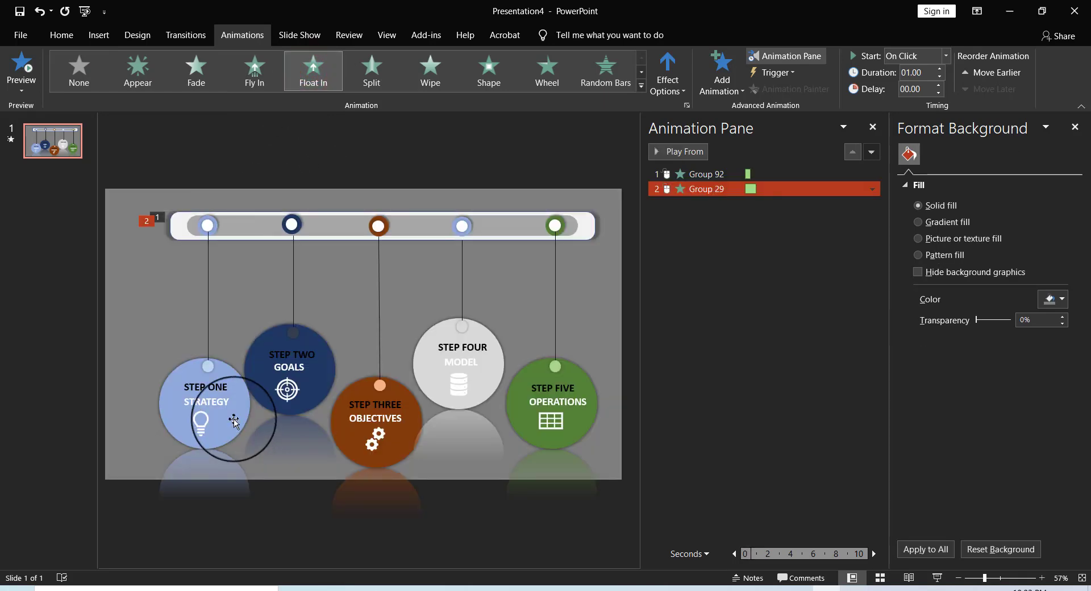
{"action": "left_click", "coordinate": [739, 91]}
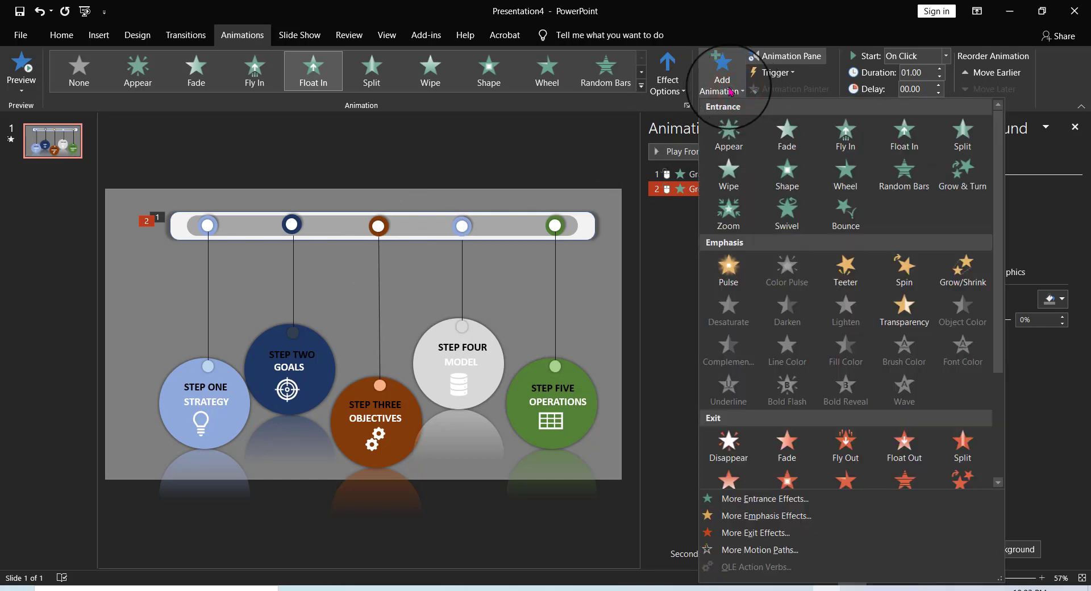
{"action": "left_click", "coordinate": [684, 90]}
{"action": "left_click", "coordinate": [683, 89]}
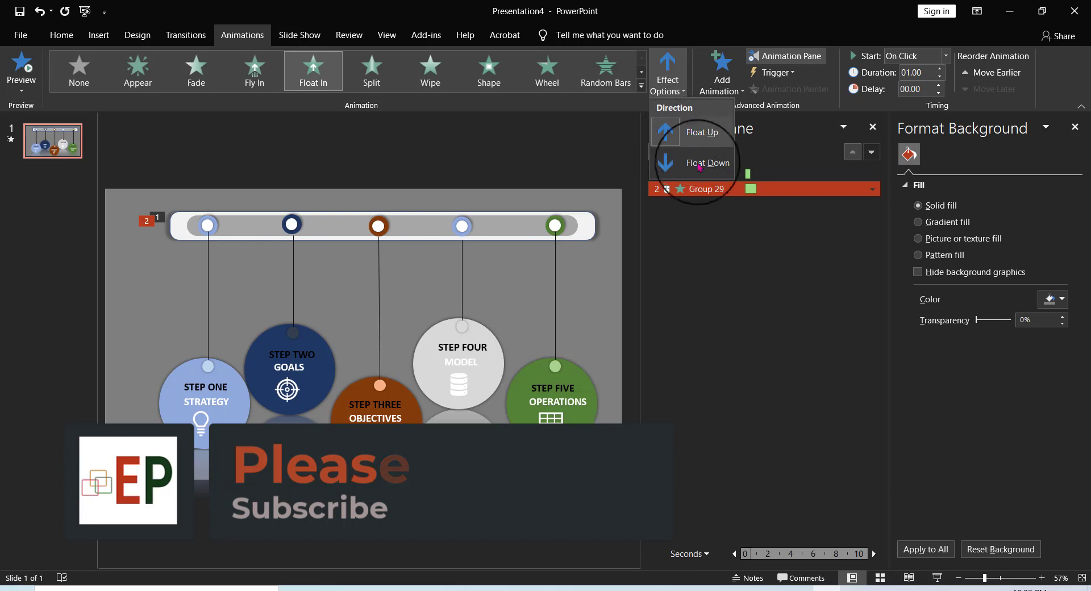
{"action": "left_click", "coordinate": [708, 328]}
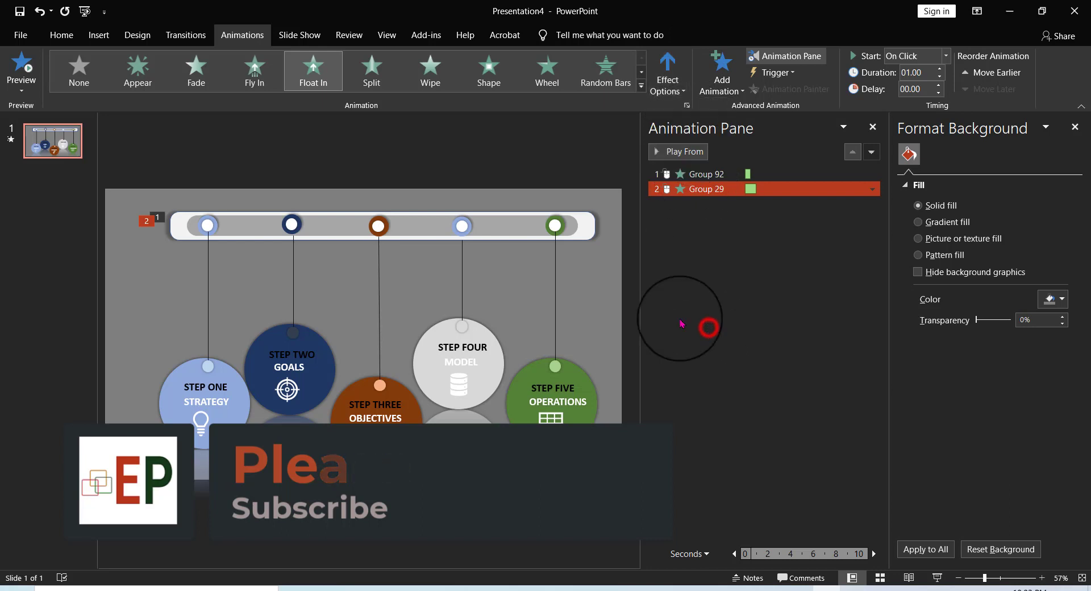
Apply the Fly In entrance animation to the Step One group with the direction From Left.
{"action": "left_click", "coordinate": [235, 409]}
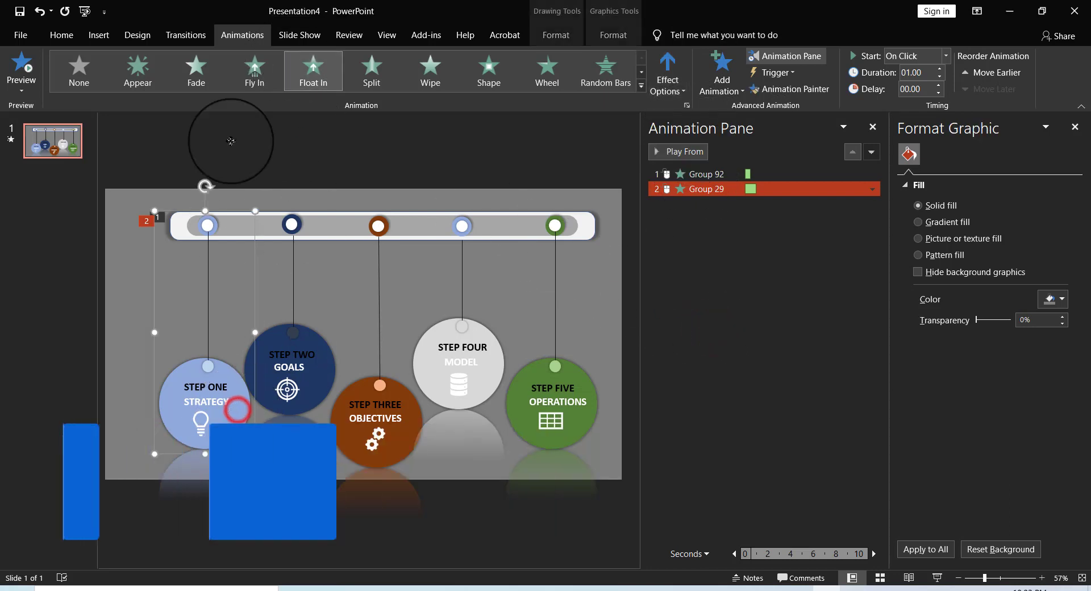
{"action": "left_click", "coordinate": [245, 85]}
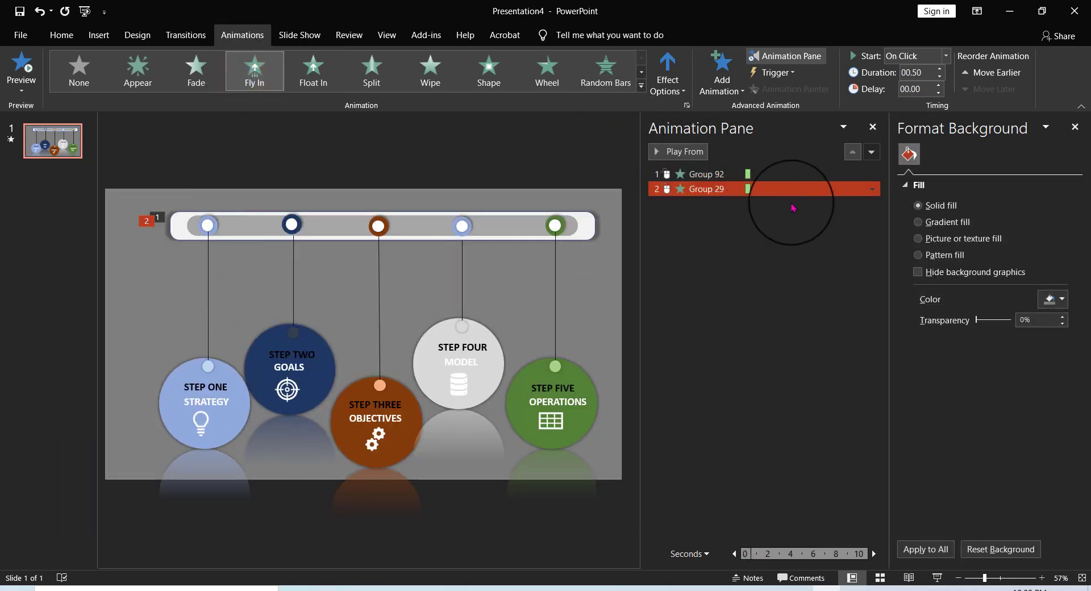
{"action": "left_click", "coordinate": [747, 93]}
{"action": "left_click", "coordinate": [666, 80]}
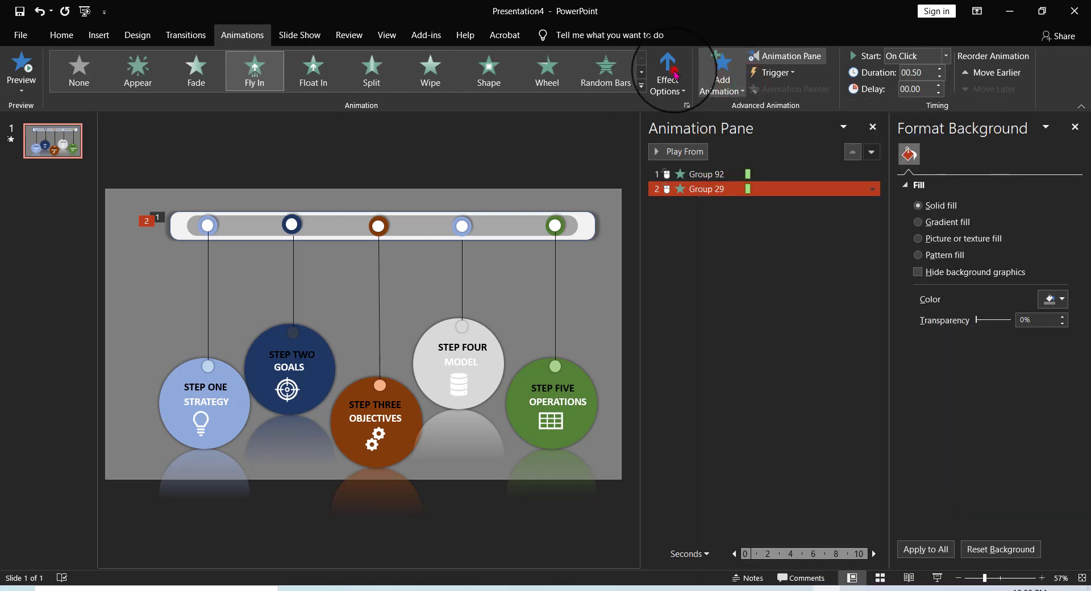
{"action": "left_click", "coordinate": [673, 85]}
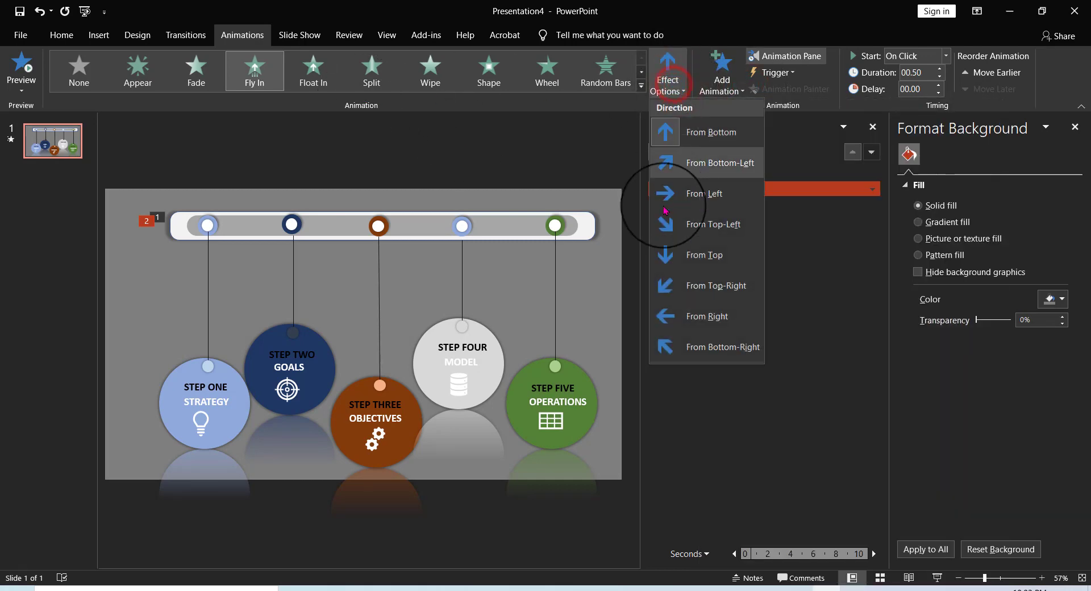
{"action": "left_click", "coordinate": [690, 193]}
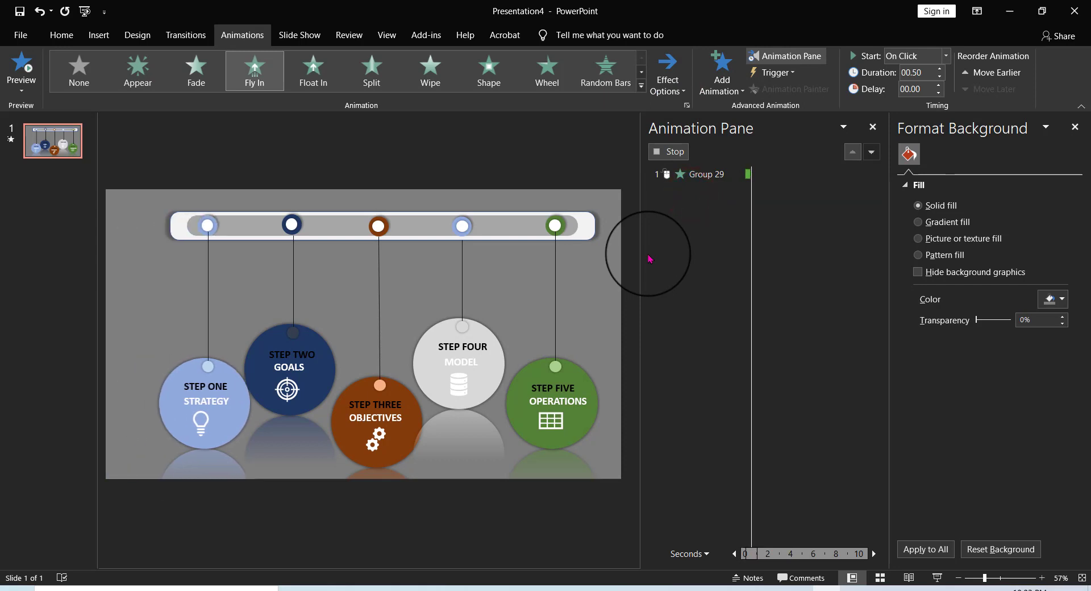
{"action": "left_click", "coordinate": [752, 248]}
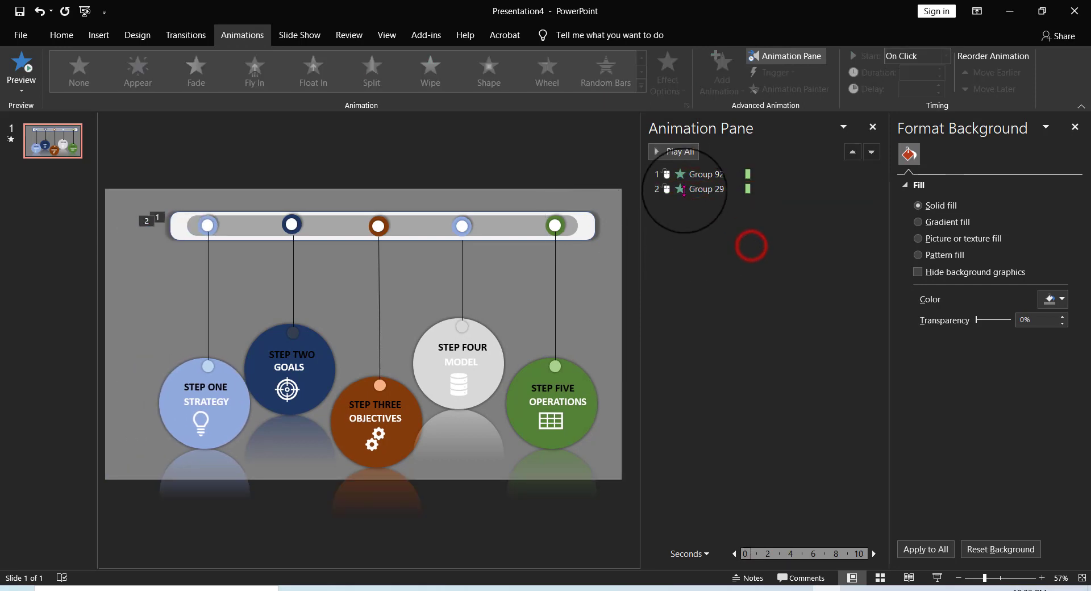
Play all the slide's animations to preview the top bar and Step One entrances.
{"action": "left_click", "coordinate": [676, 152]}
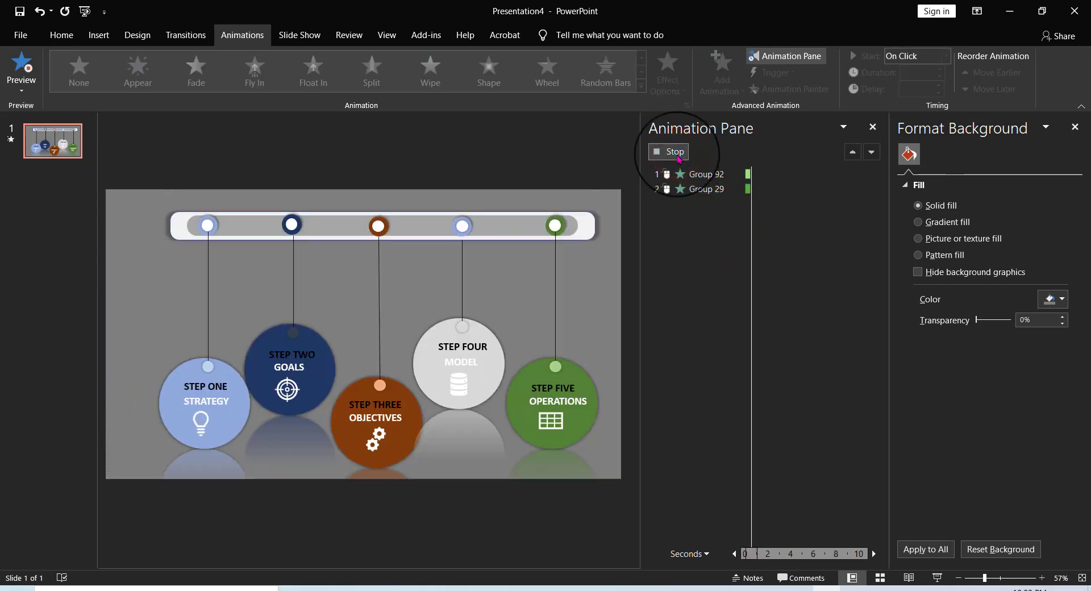
{"action": "left_click", "coordinate": [678, 152]}
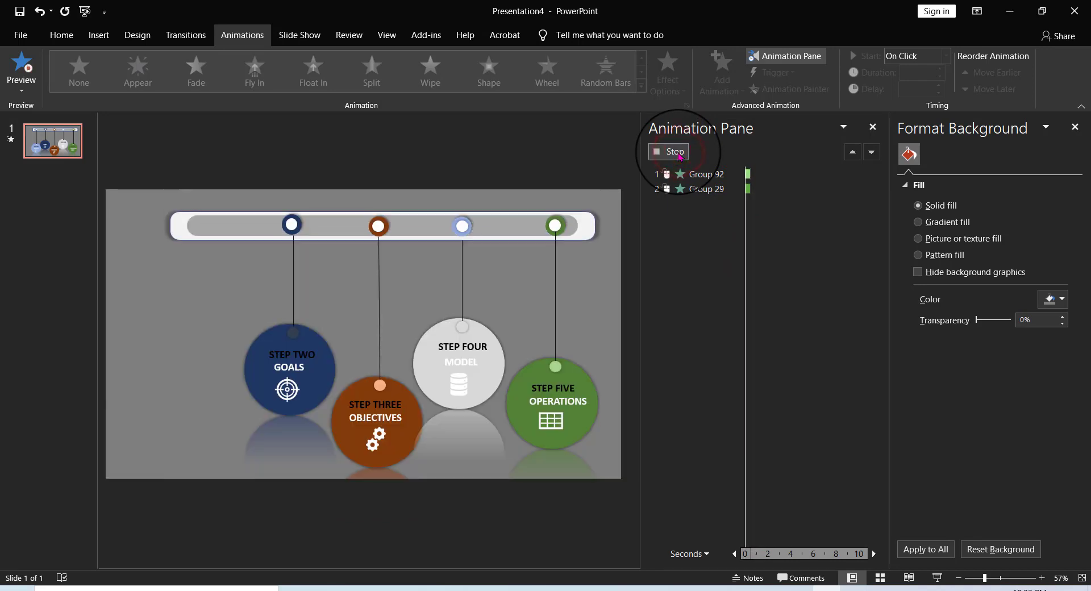
{"action": "left_click", "coordinate": [678, 154]}
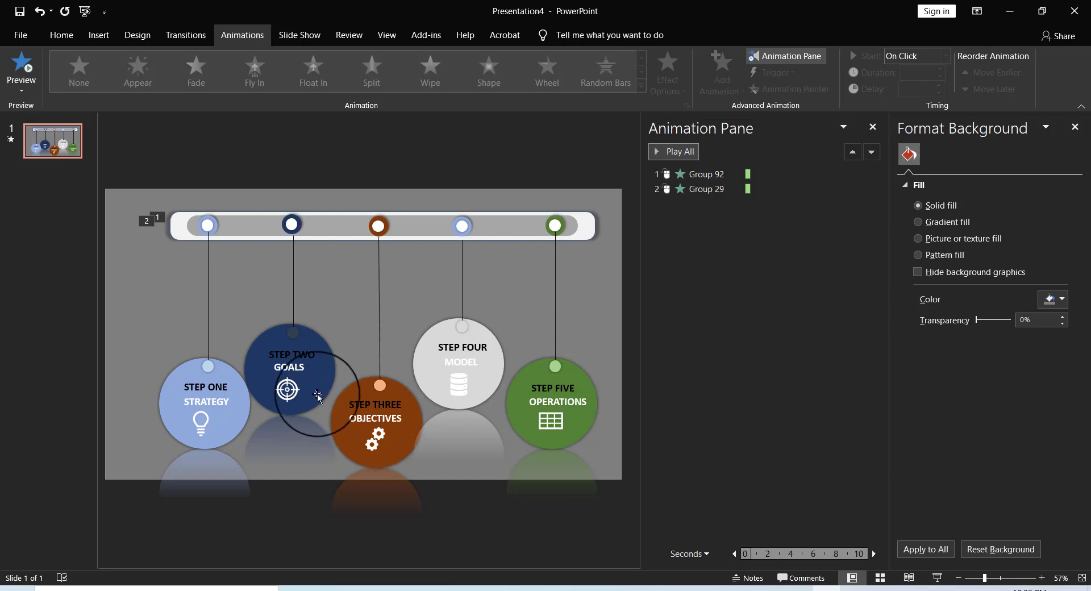
Set the Step One group's Fly In animation to start With Previous.
{"action": "left_click", "coordinate": [225, 419]}
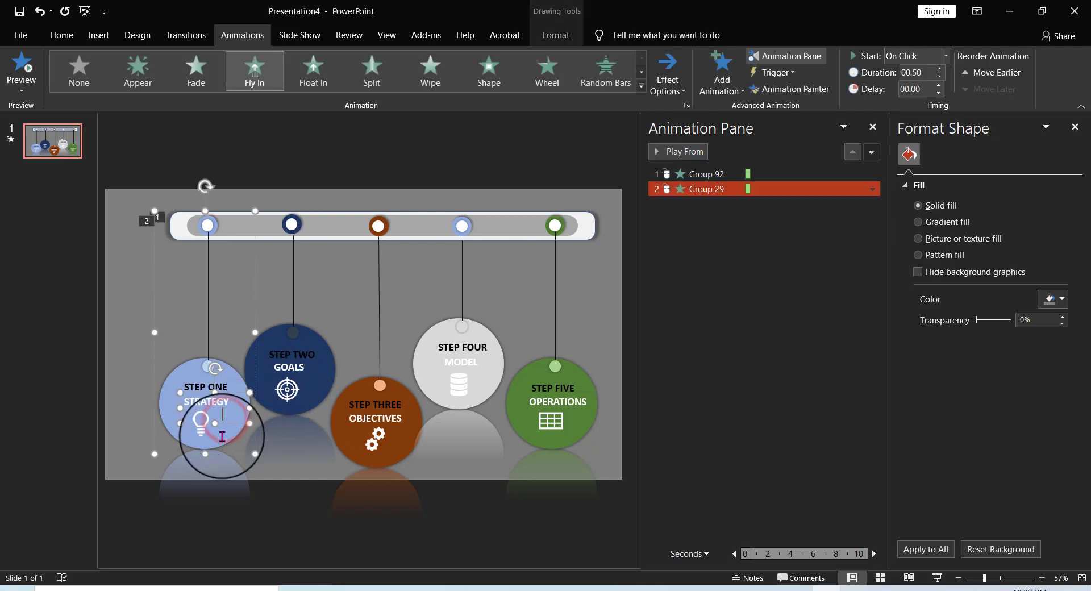
{"action": "left_click", "coordinate": [240, 281]}
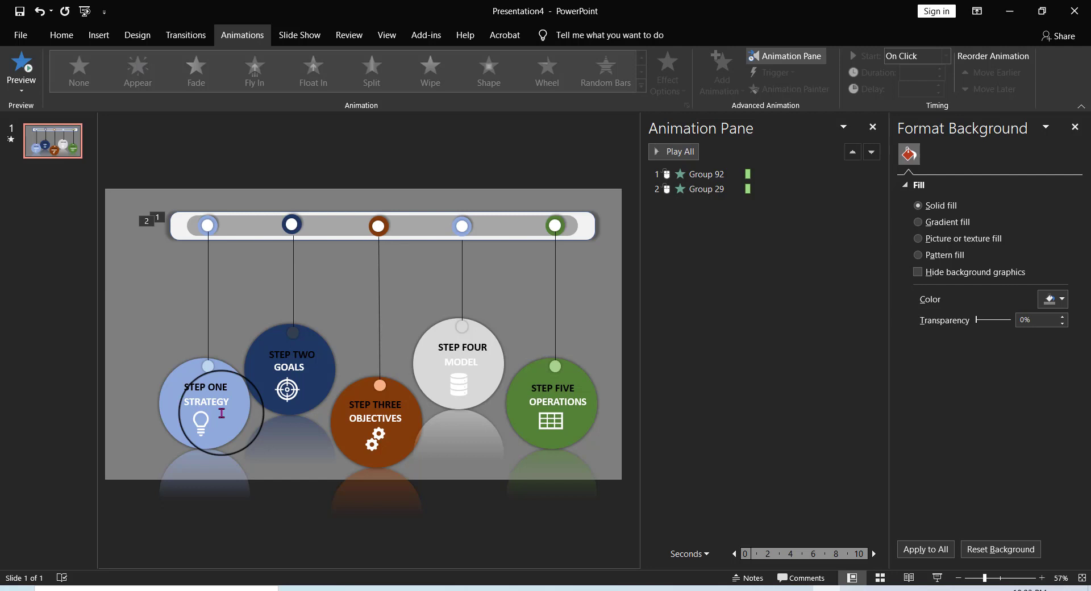
{"action": "left_click", "coordinate": [256, 451]}
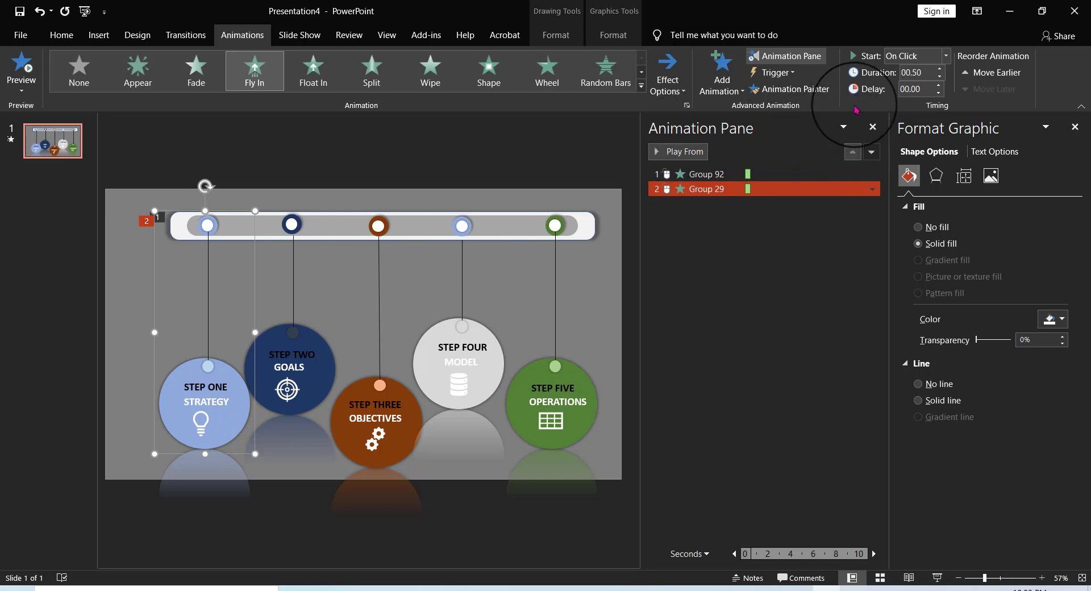
{"action": "left_click", "coordinate": [944, 57]}
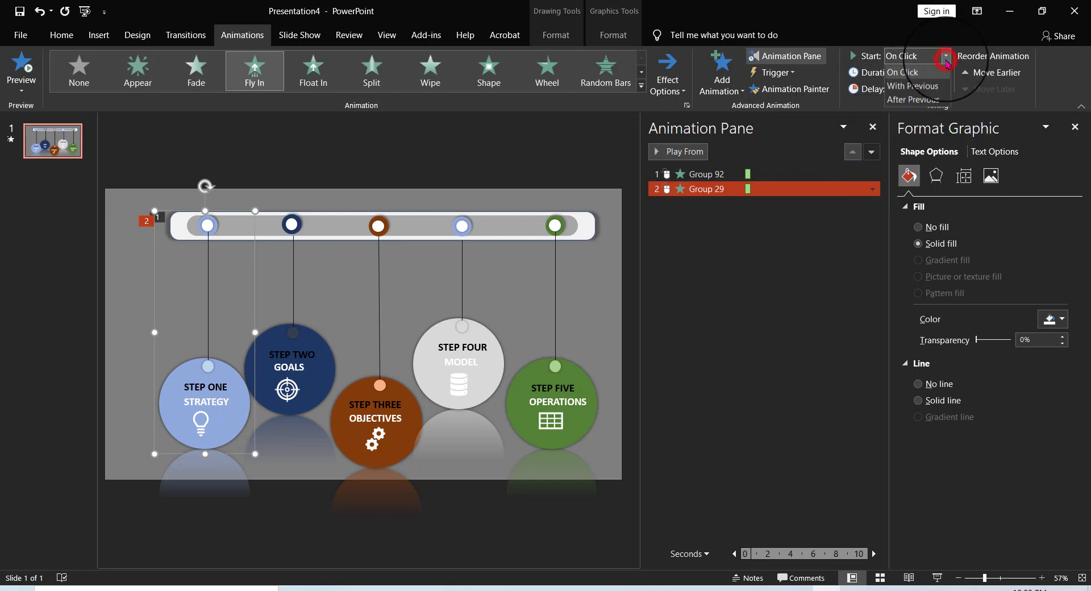
{"action": "left_click", "coordinate": [921, 86]}
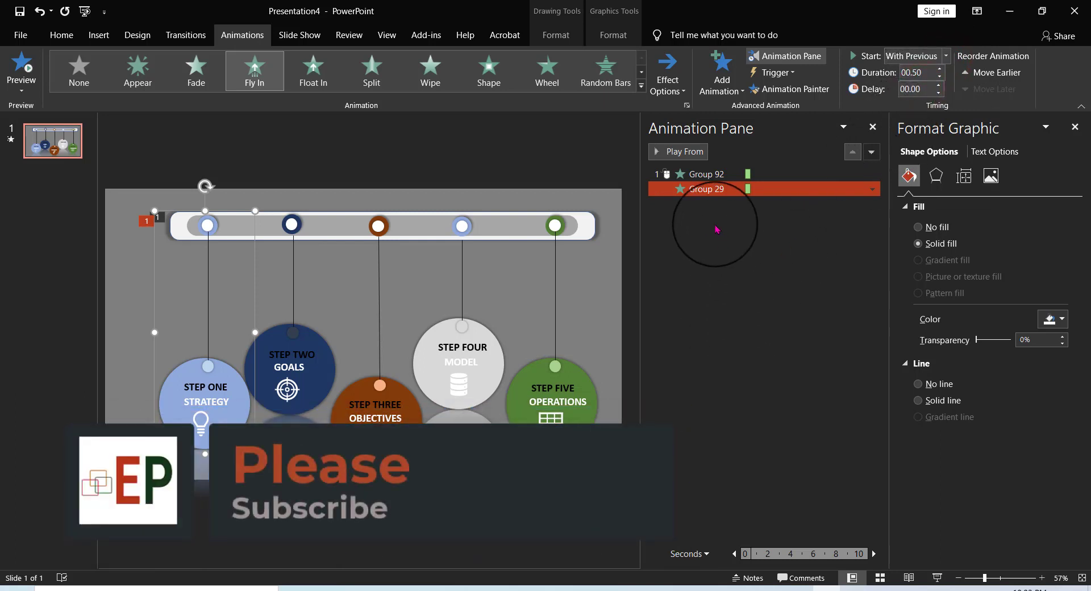
Set the top bar group's Fly In animation to start With Previous.
{"action": "left_click", "coordinate": [692, 176]}
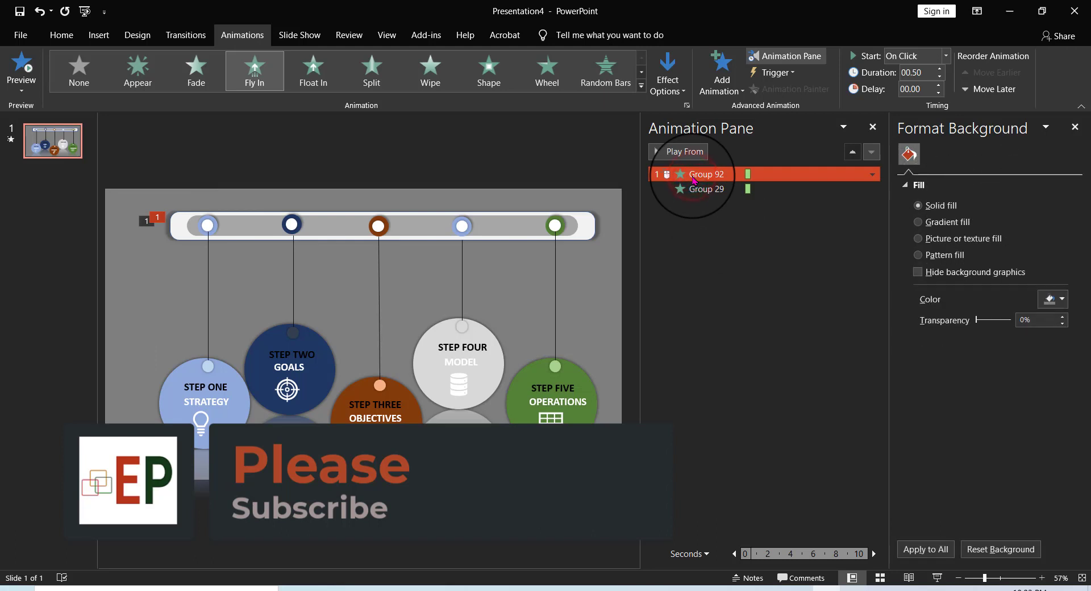
{"action": "left_click", "coordinate": [946, 56]}
{"action": "left_click", "coordinate": [911, 86]}
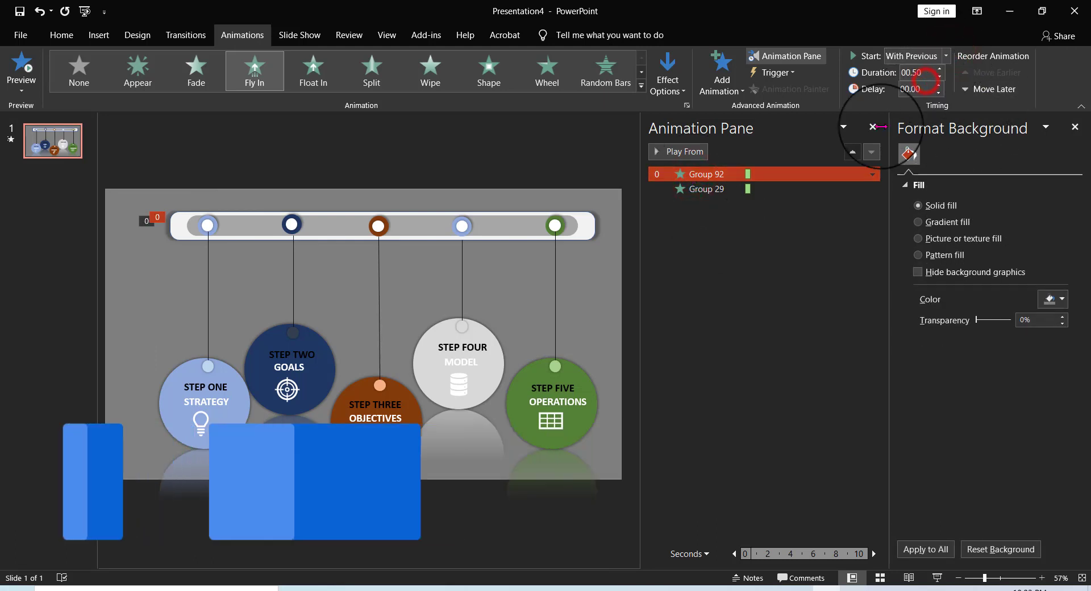
Preview the top bar and Step One animations with their With Previous start timing.
{"action": "left_click", "coordinate": [671, 155]}
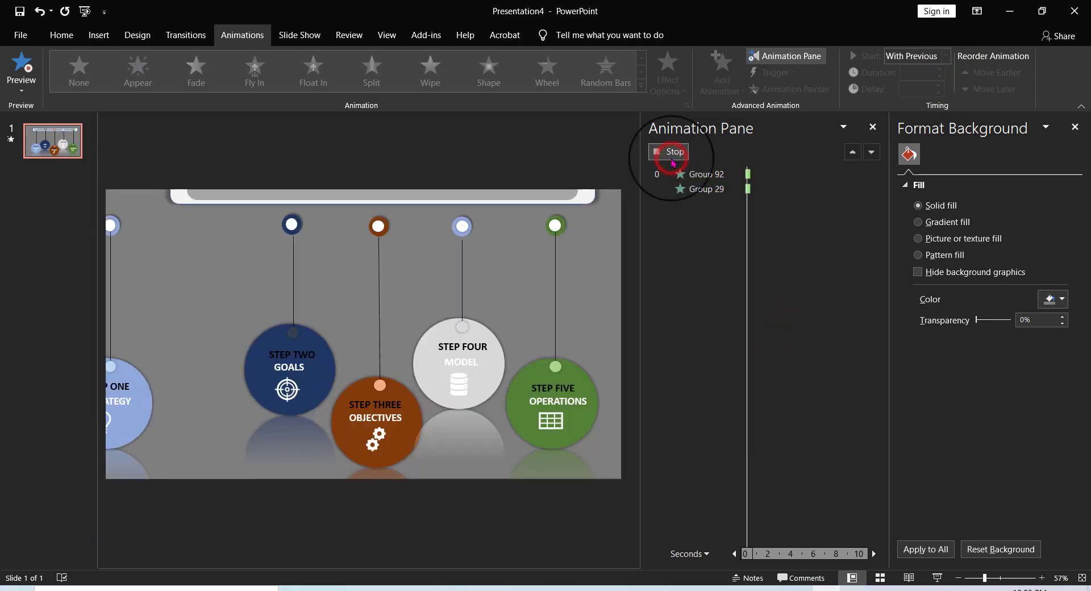
{"action": "left_click", "coordinate": [672, 161]}
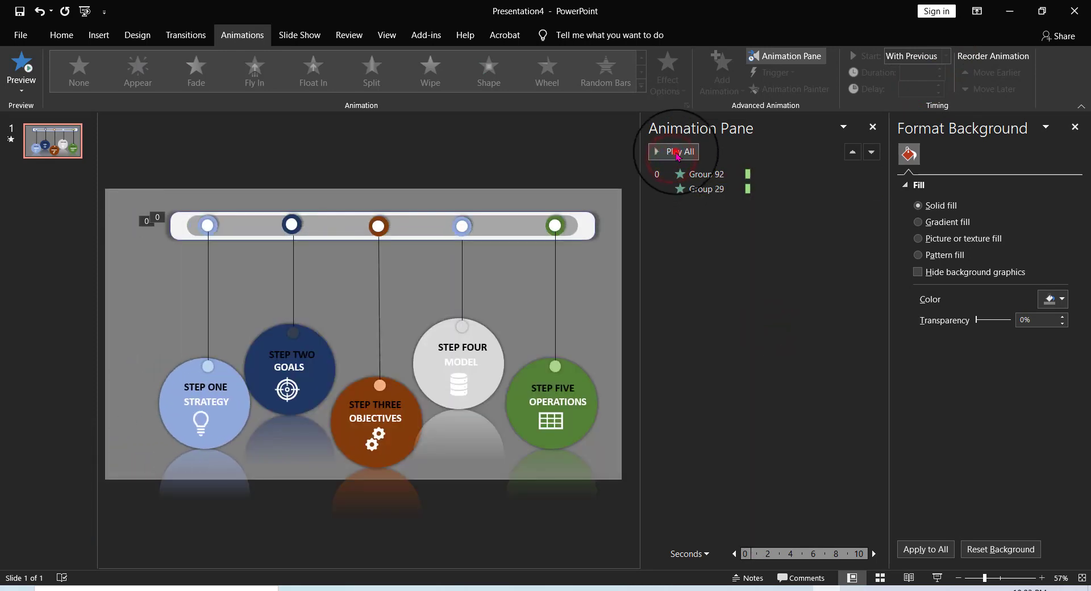
{"action": "left_click", "coordinate": [677, 153]}
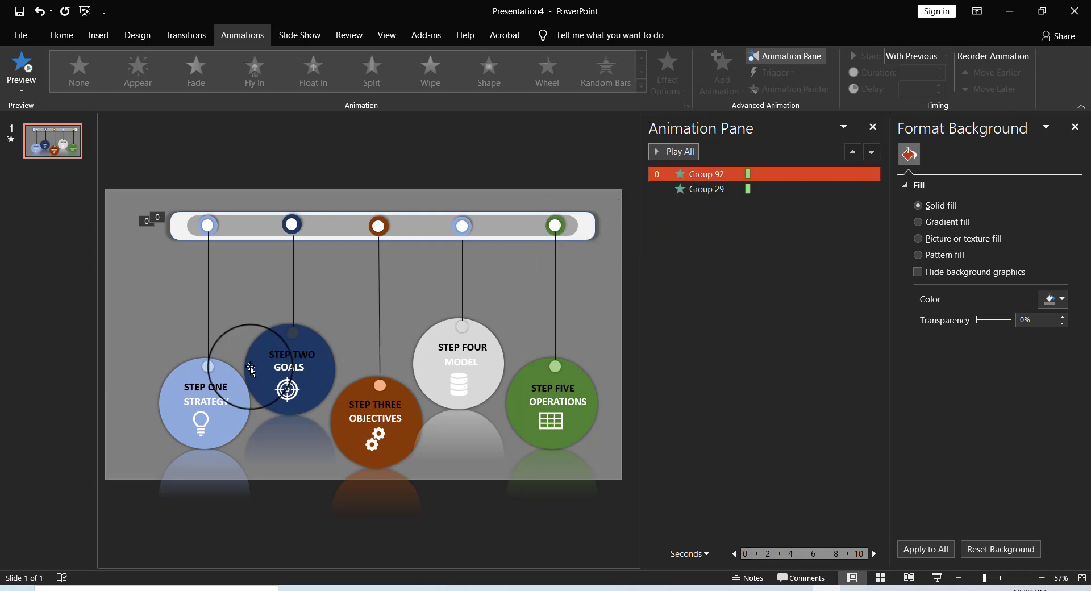
Add a Fly In entrance animation to the Step Two group.
{"action": "left_click", "coordinate": [320, 385]}
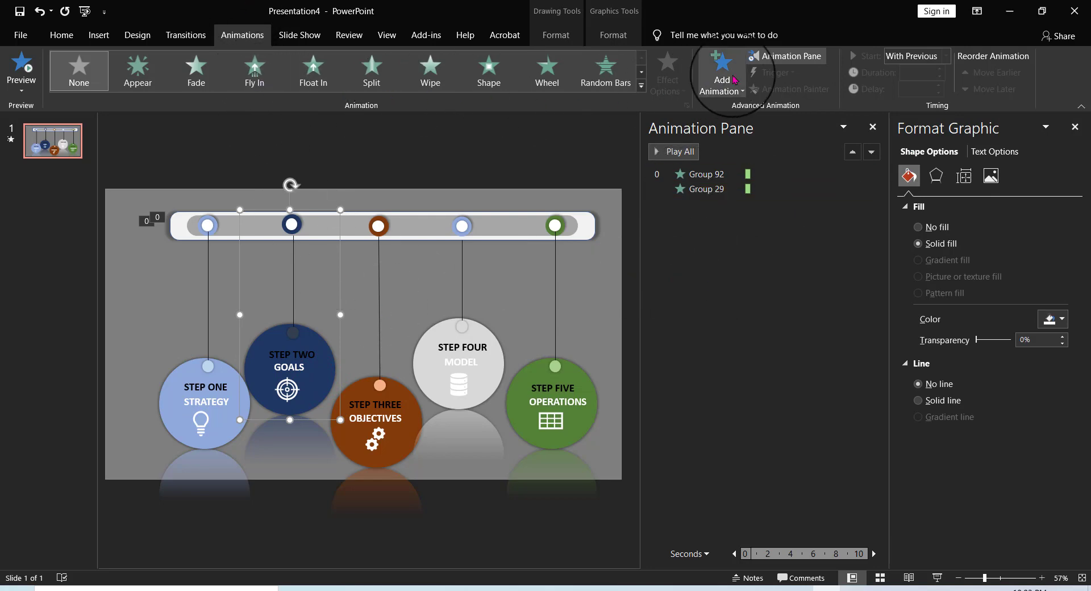
{"action": "left_click", "coordinate": [730, 95]}
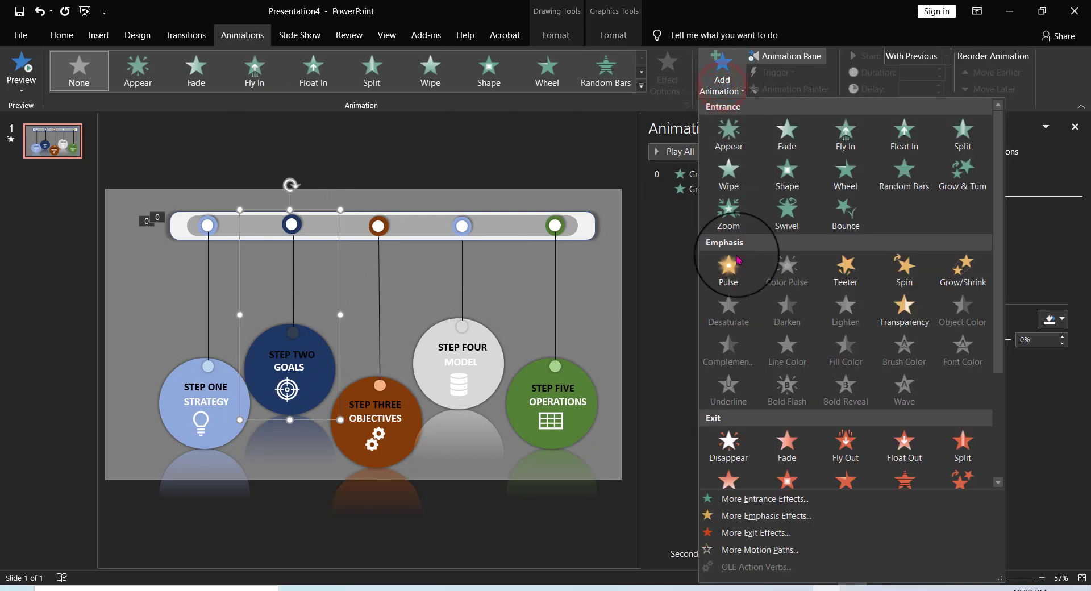
{"action": "left_click", "coordinate": [843, 139]}
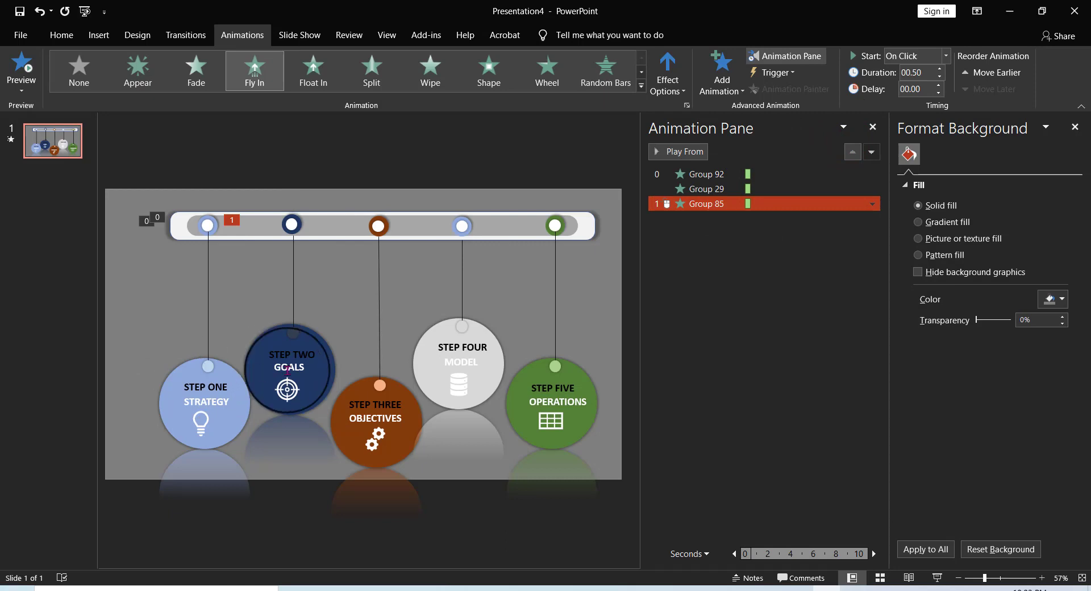
{"action": "left_click", "coordinate": [288, 368]}
{"action": "left_click", "coordinate": [319, 351]}
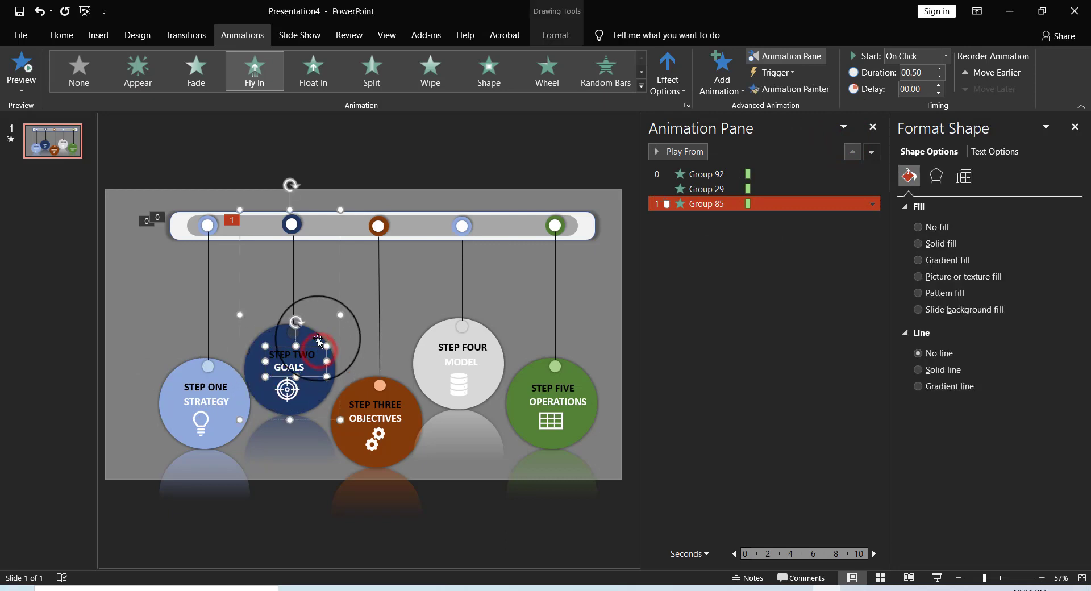
{"action": "left_click", "coordinate": [318, 339]}
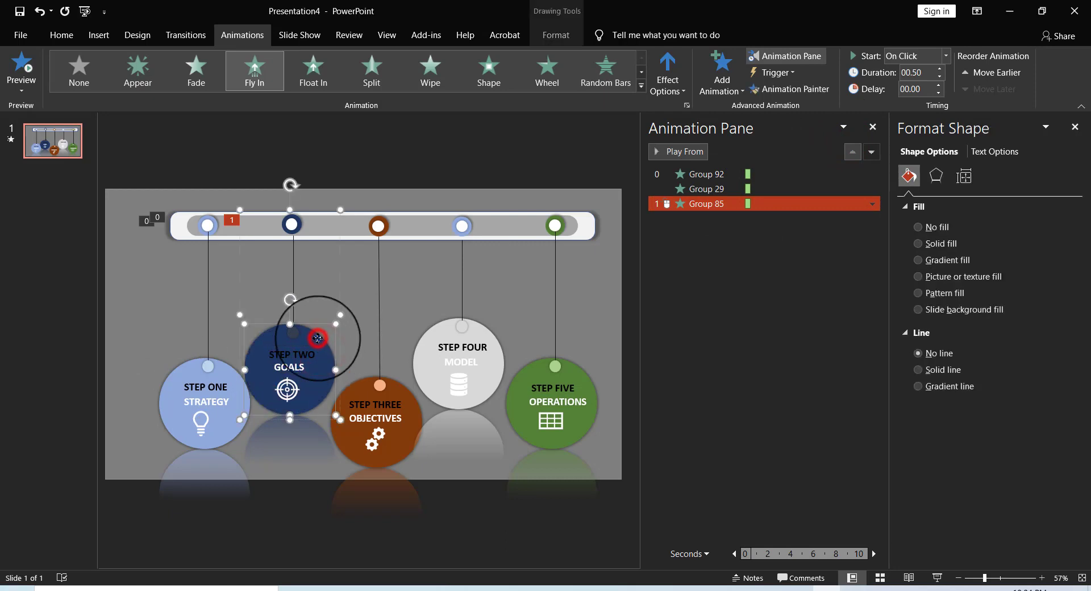
Delete the Fly In animation of the Step Two group.
{"action": "left_click", "coordinate": [686, 358]}
{"action": "left_click", "coordinate": [697, 205]}
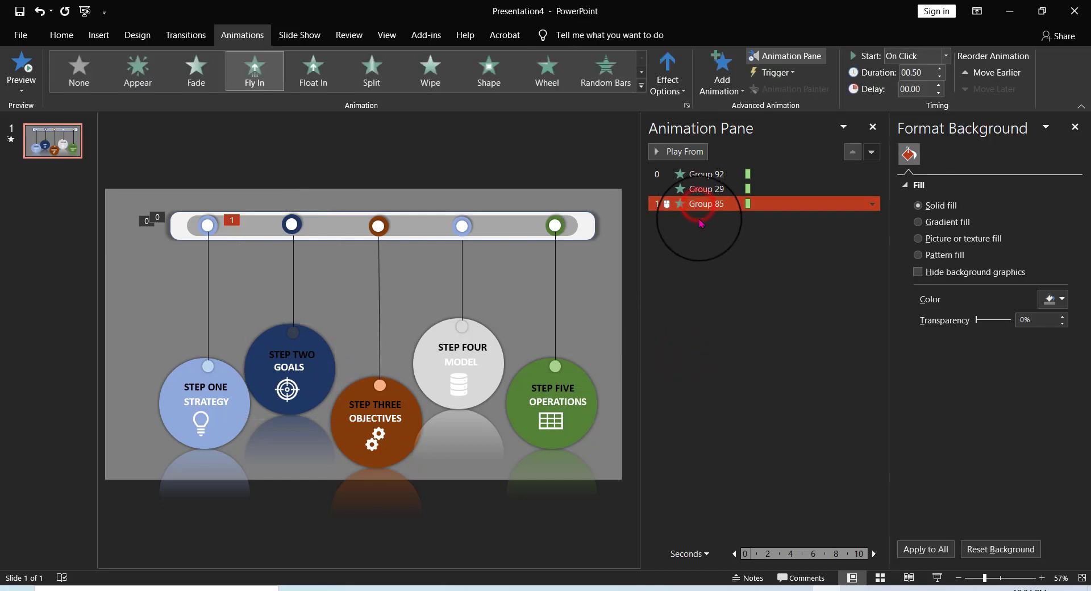
{"action": "key", "text": "Delete"}
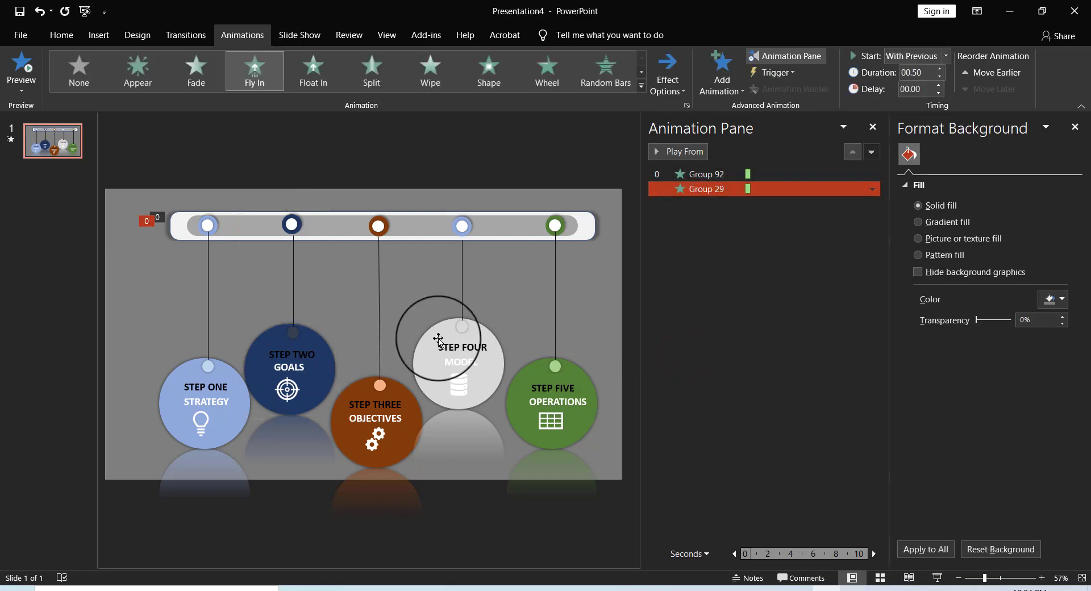
Copy the Step One group's Fly In animation onto the Step Two group with Animation Painter.
{"action": "left_click", "coordinate": [233, 411]}
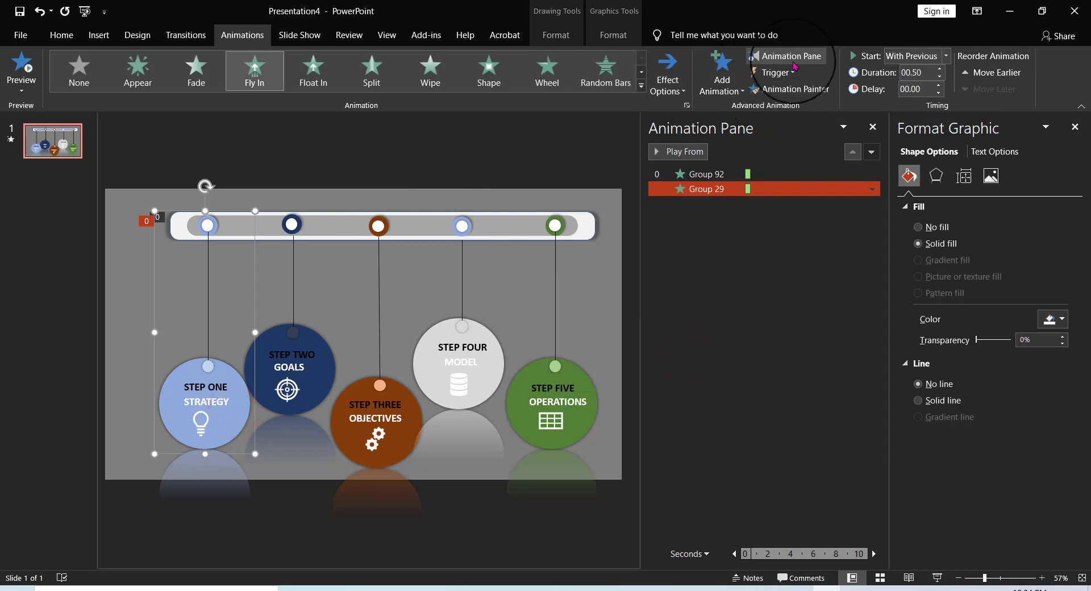
{"action": "left_click", "coordinate": [787, 89]}
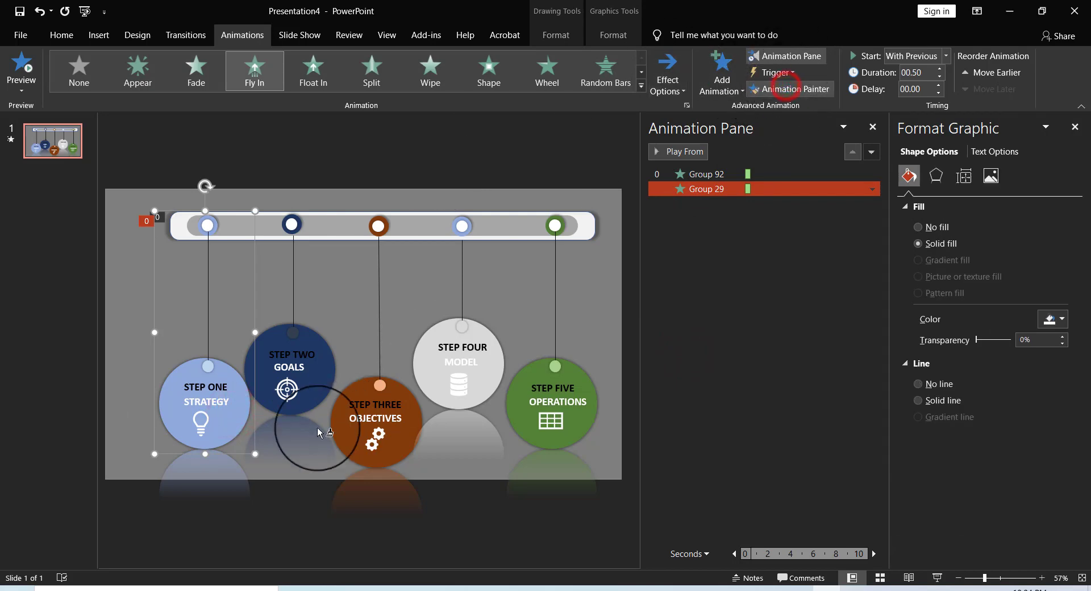
{"action": "left_click", "coordinate": [324, 364]}
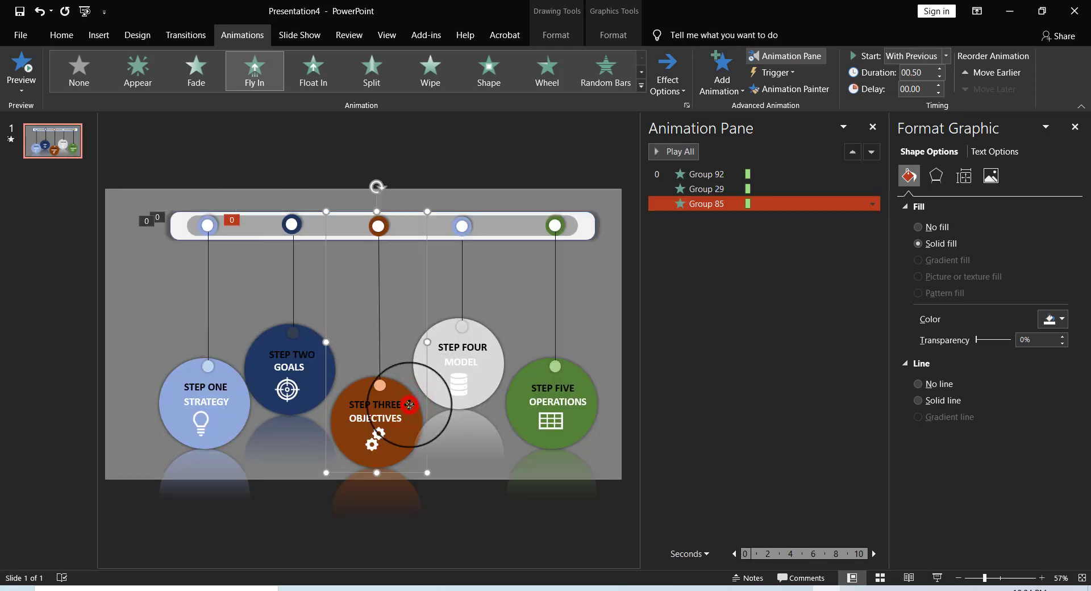
Use Animation Painter to copy the Step Two group's Fly In animation onto the Step Three group.
{"action": "left_click", "coordinate": [409, 404]}
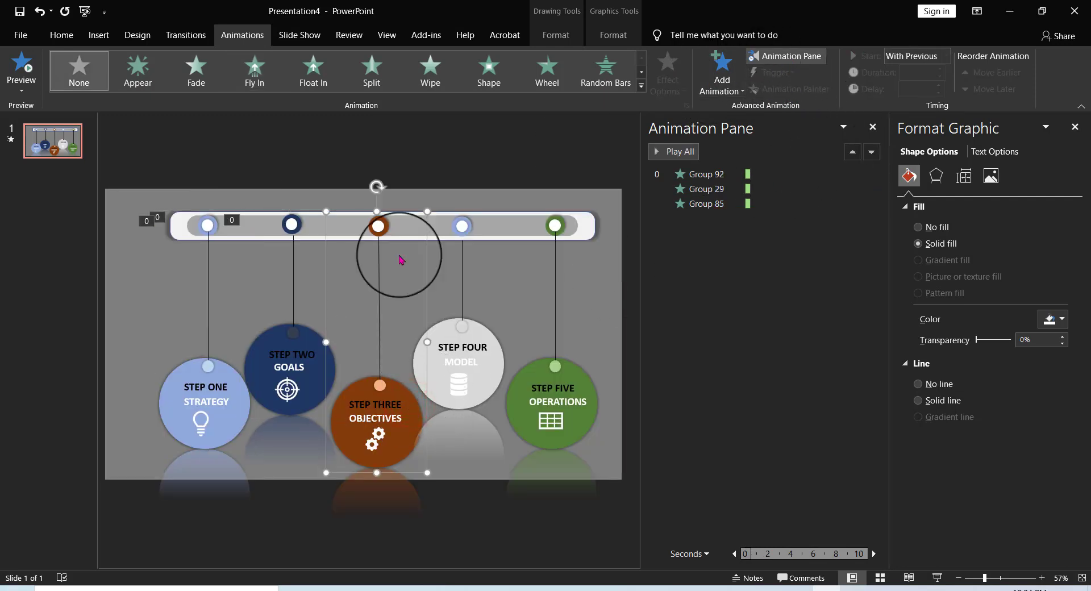
{"action": "left_click", "coordinate": [312, 379]}
{"action": "left_click", "coordinate": [787, 90]}
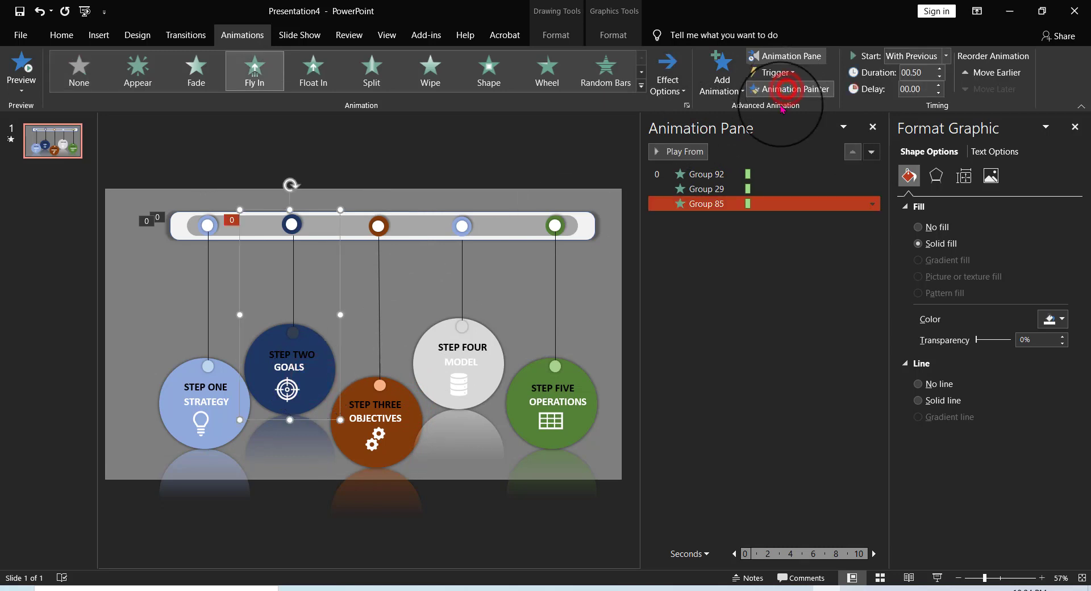
{"action": "left_click", "coordinate": [394, 403]}
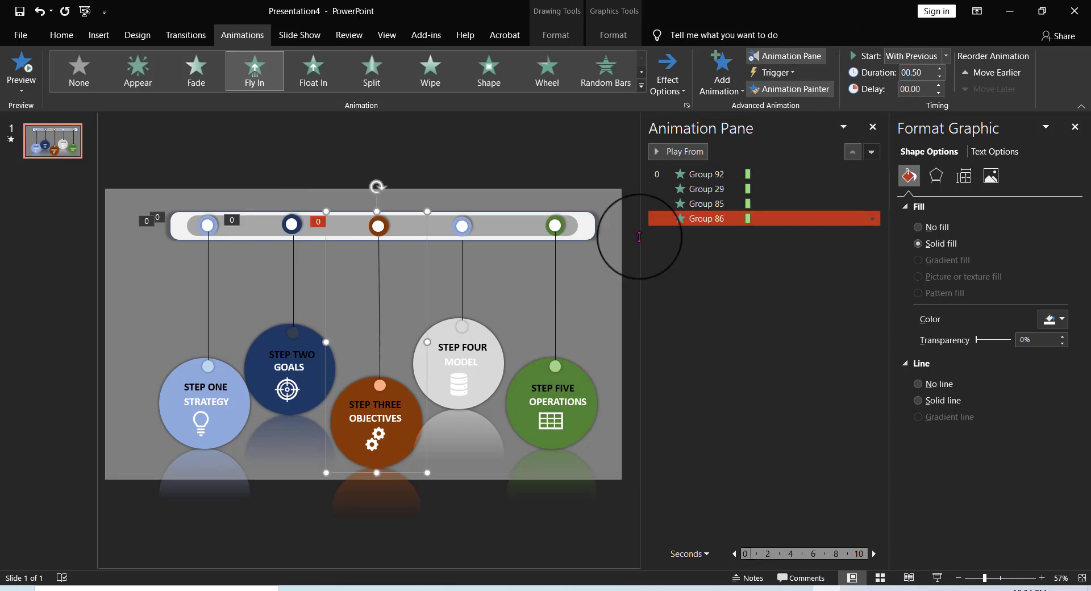
Paint the same Fly In animation onto the Step Four and Step Five groups and leave Animation Painter.
{"action": "left_click", "coordinate": [483, 385]}
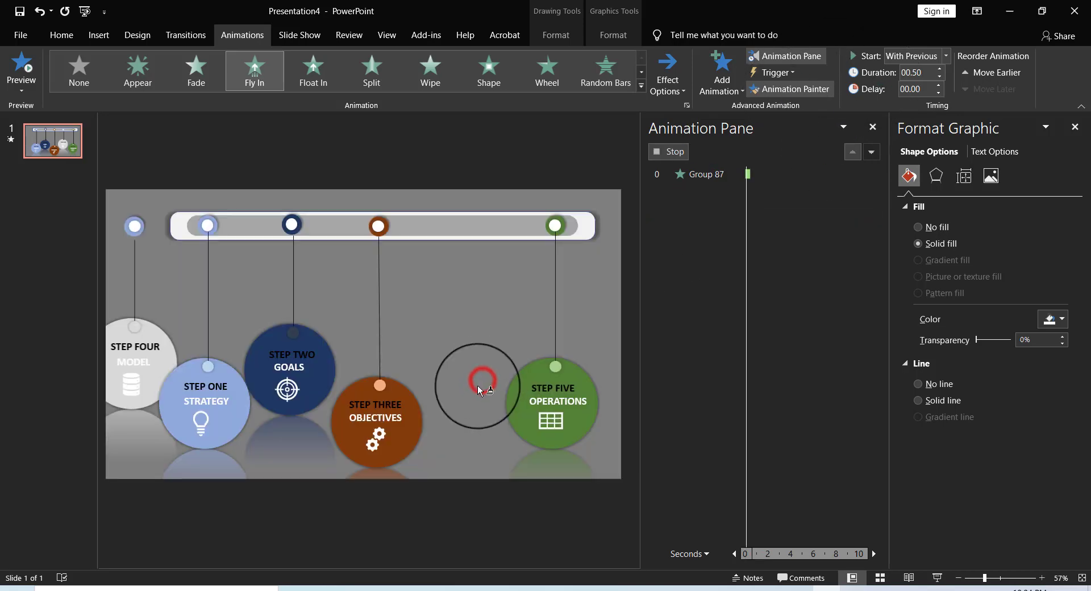
{"action": "left_click", "coordinate": [580, 418]}
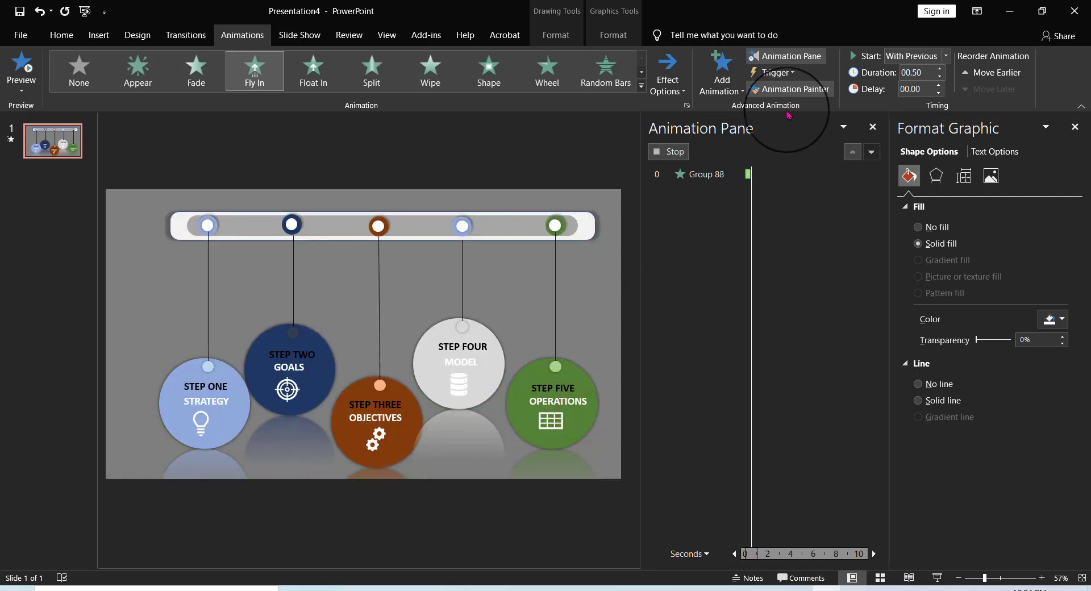
{"action": "left_click", "coordinate": [806, 90]}
{"action": "left_click", "coordinate": [755, 425]}
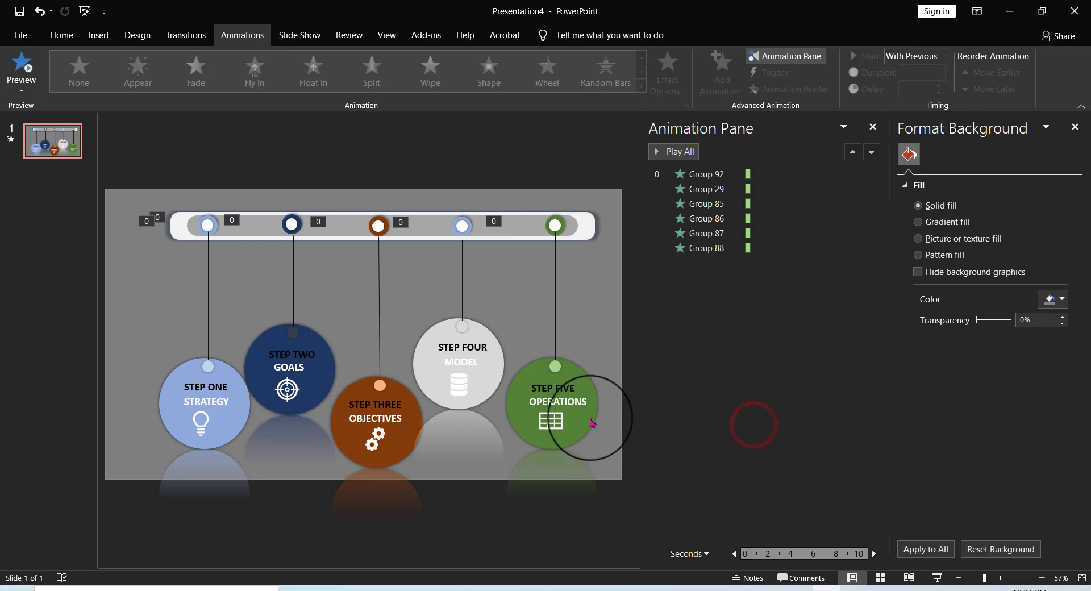
Change the Fly In direction of the Step Five group to From Right.
{"action": "left_click", "coordinate": [588, 419]}
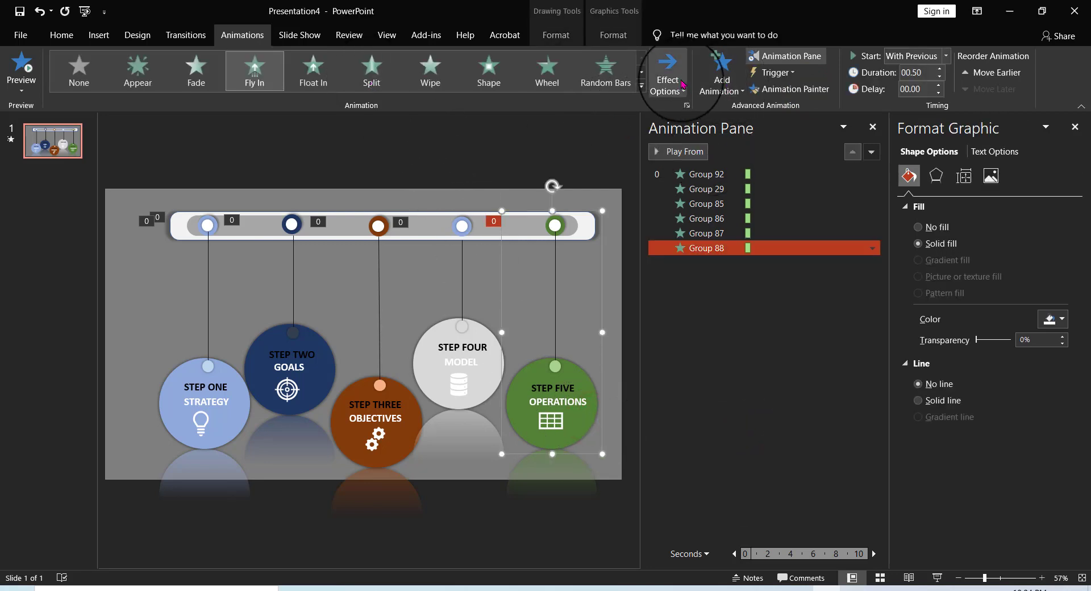
{"action": "left_click", "coordinate": [736, 91]}
{"action": "left_click", "coordinate": [733, 86]}
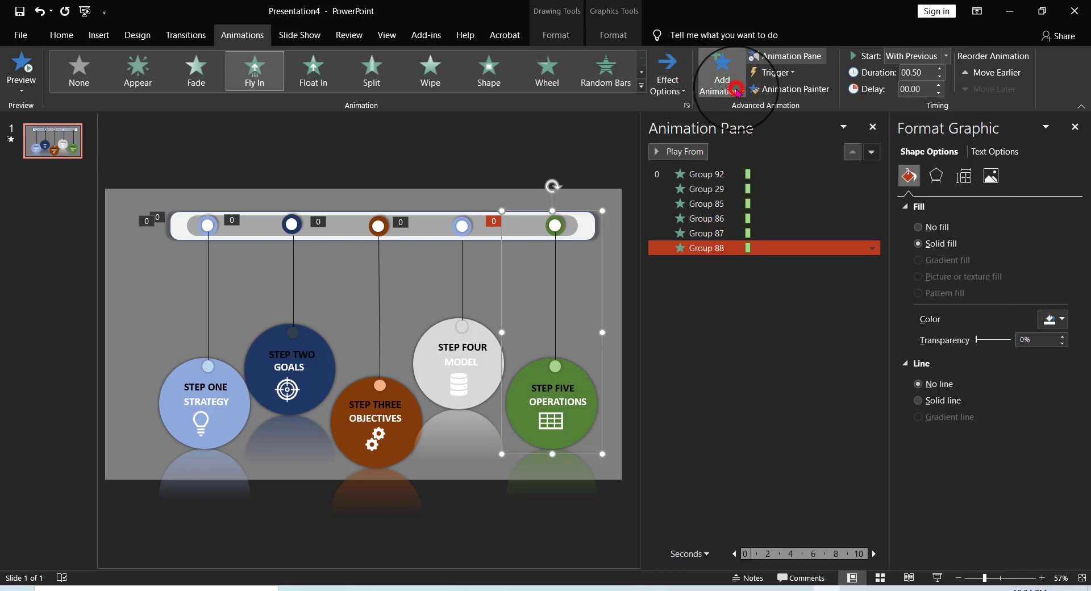
{"action": "left_click", "coordinate": [667, 81]}
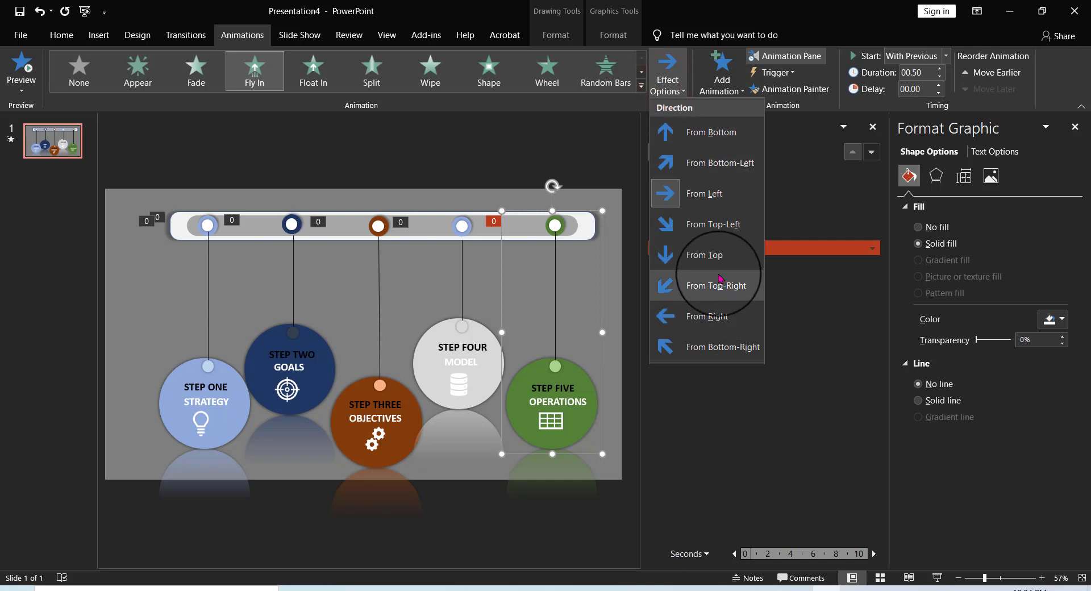
{"action": "left_click", "coordinate": [718, 325]}
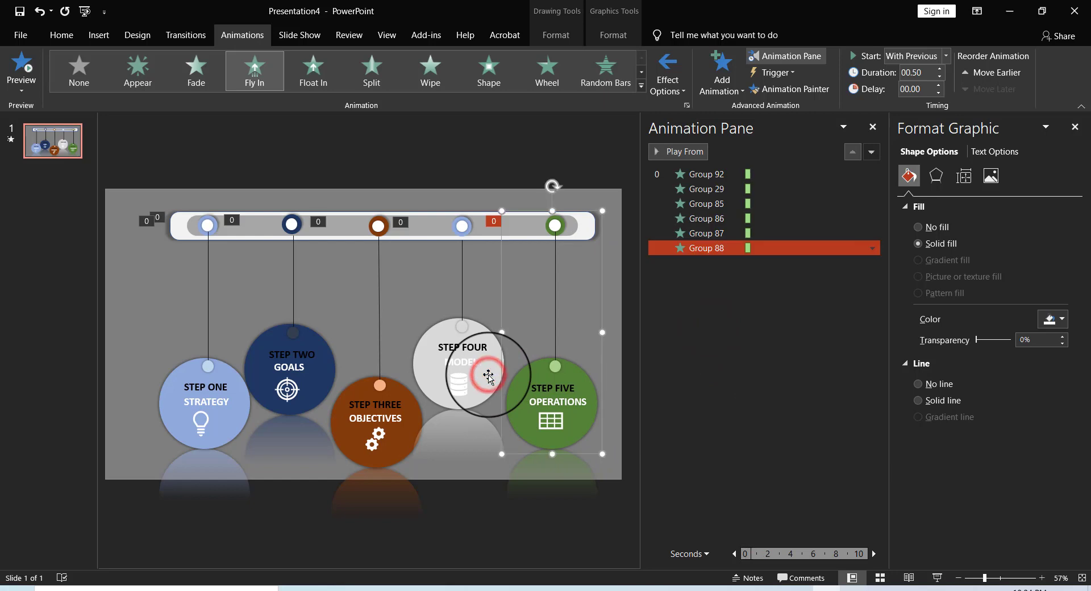
Change the Fly In direction of the Step Four group to From Right.
{"action": "left_click", "coordinate": [479, 373]}
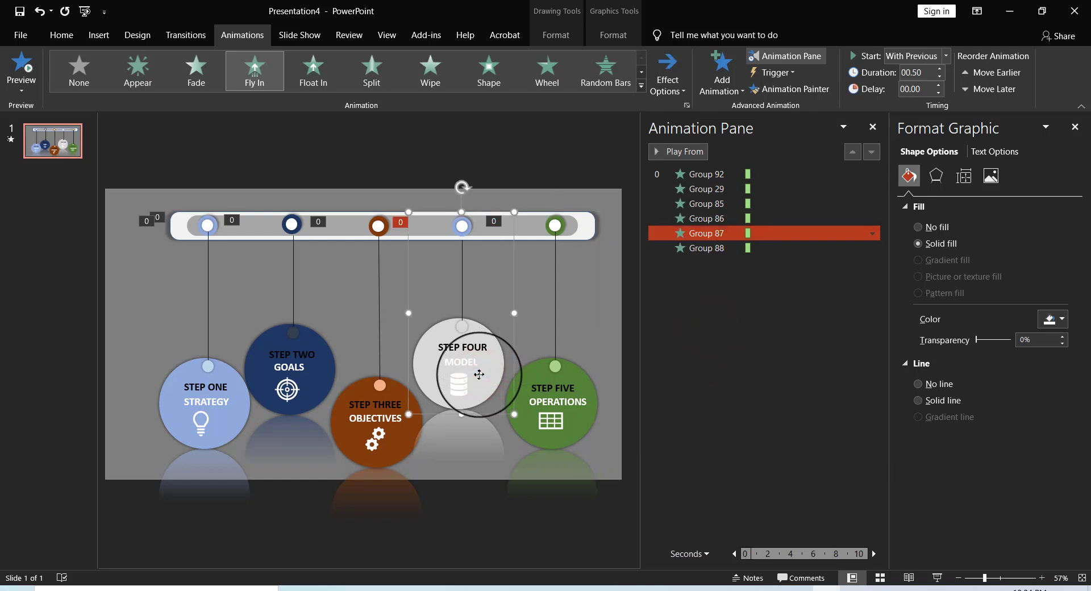
{"action": "left_click", "coordinate": [667, 74]}
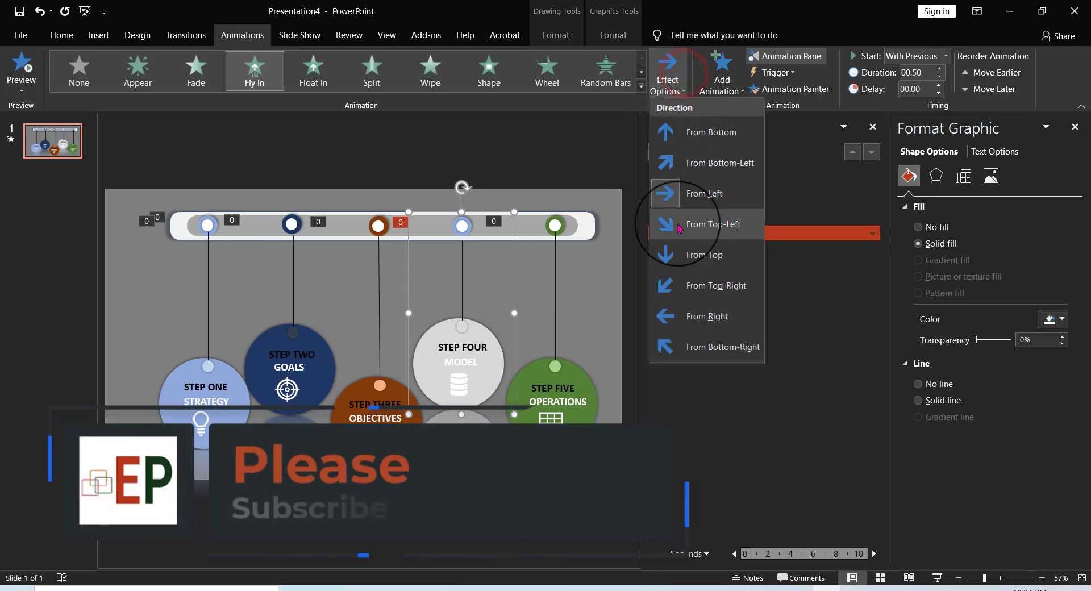
{"action": "left_click", "coordinate": [705, 316]}
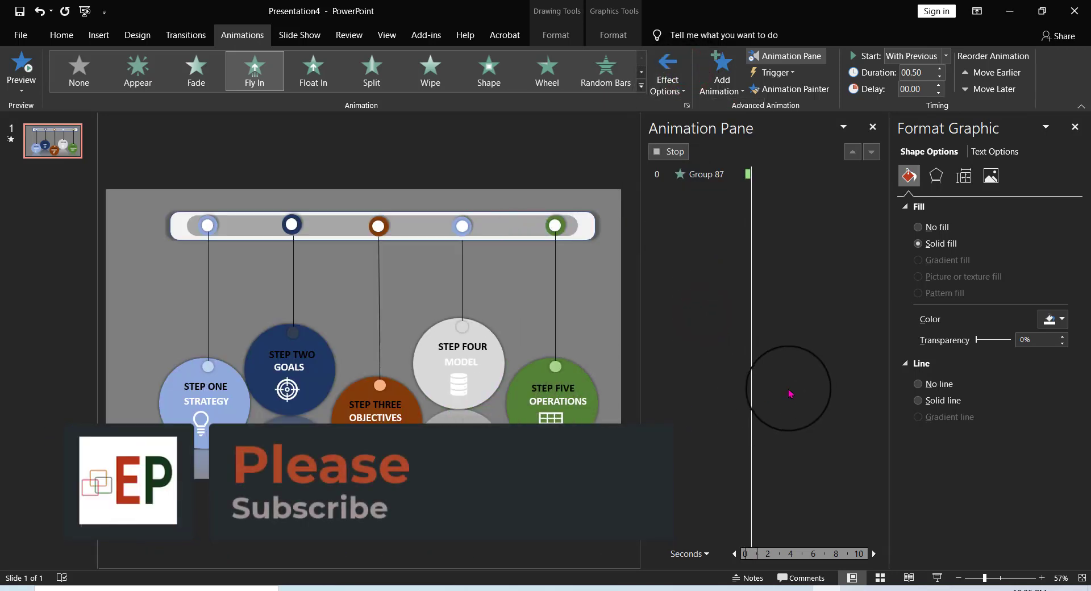
{"action": "left_click", "coordinate": [699, 390]}
Set the Step One group's animation (Group 29) to start After Previous.
{"action": "left_click", "coordinate": [706, 172]}
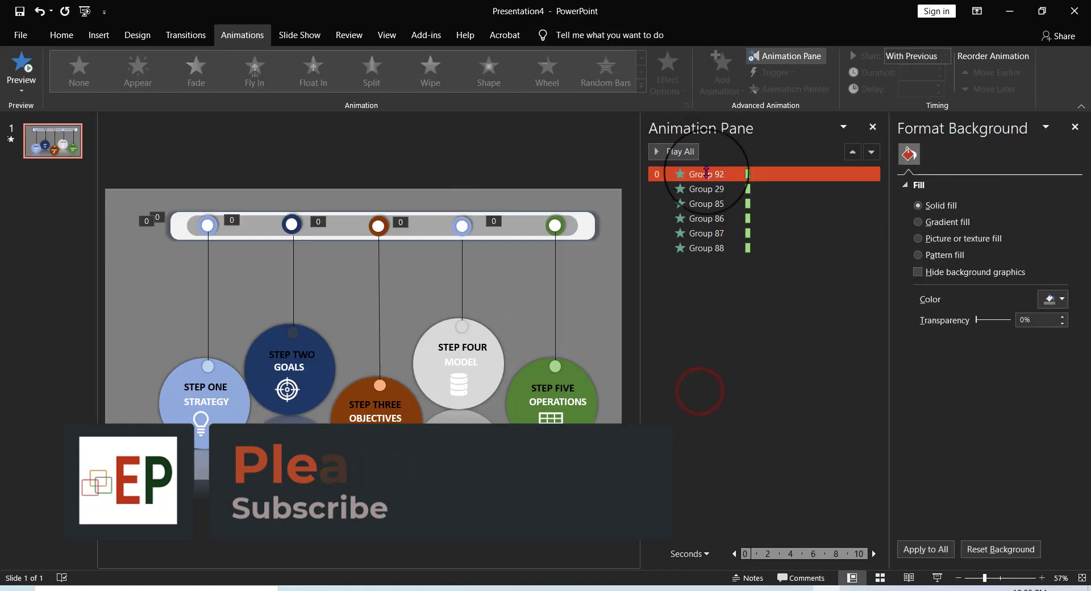
{"action": "left_click", "coordinate": [707, 189], "text": "shift"}
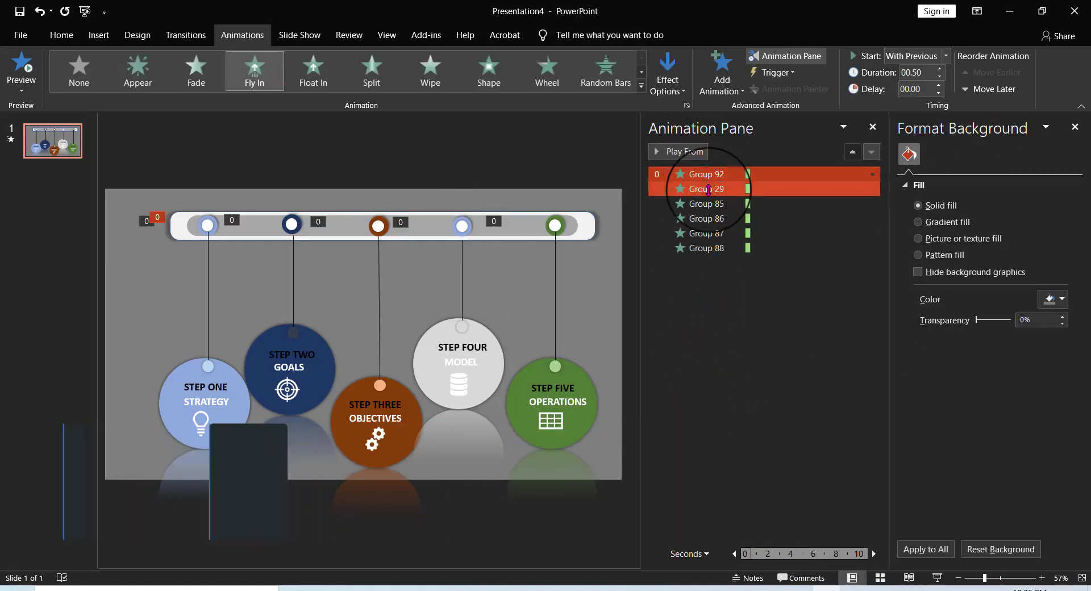
{"action": "left_click", "coordinate": [708, 190]}
{"action": "left_click", "coordinate": [719, 178]}
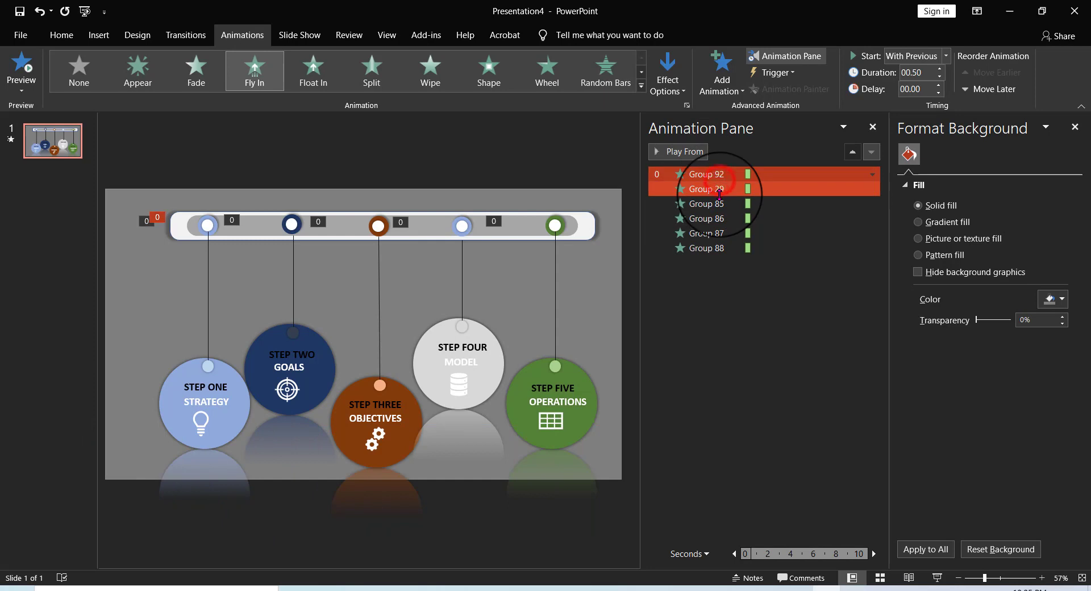
{"action": "left_click", "coordinate": [719, 191]}
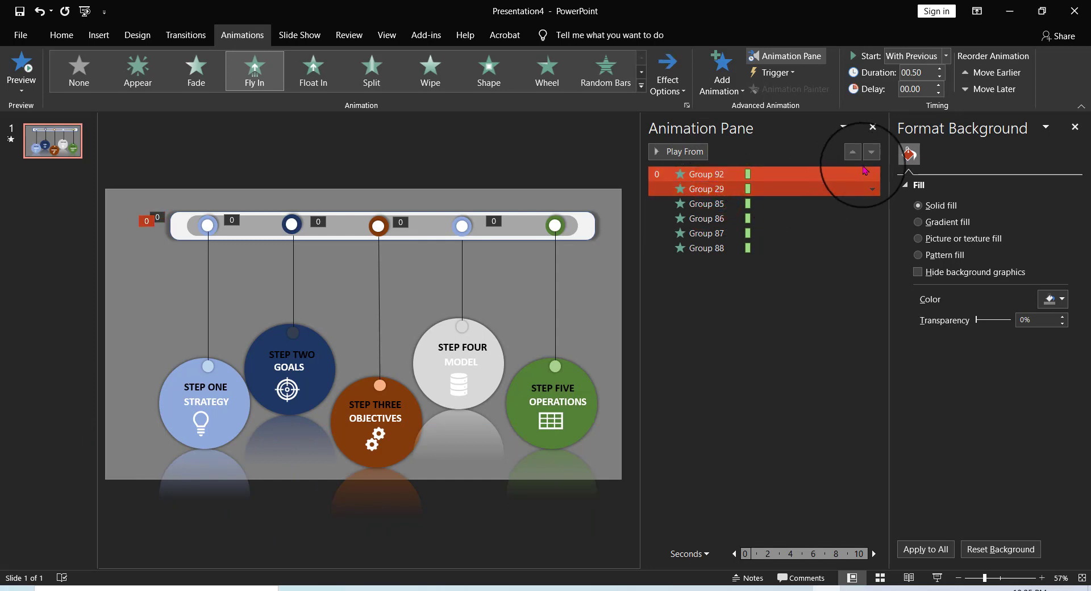
{"action": "left_click", "coordinate": [946, 56]}
{"action": "left_click", "coordinate": [914, 101]}
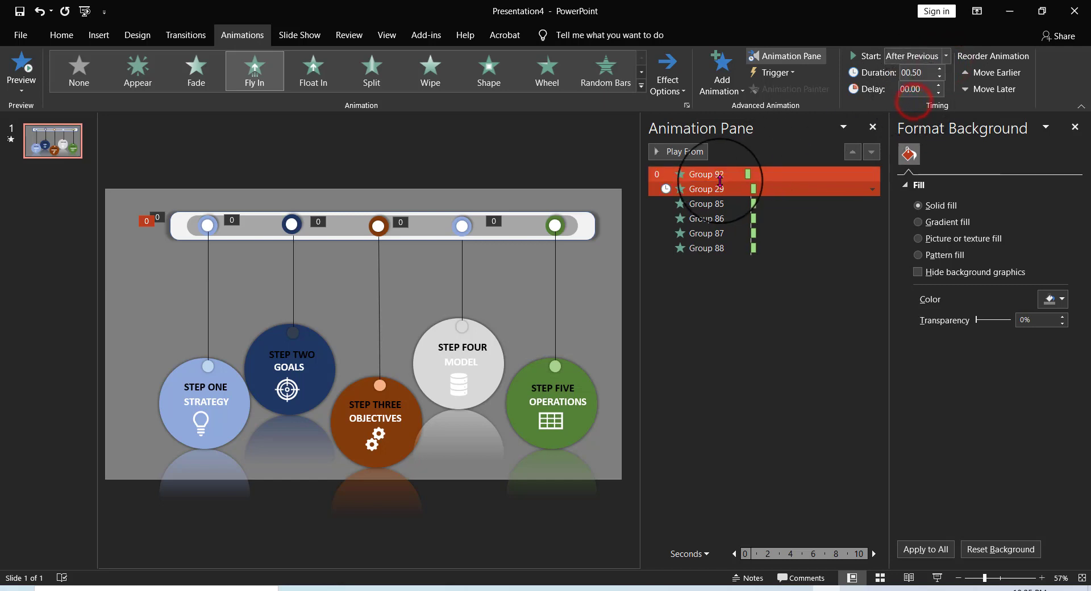
Set the Step Two and Step Three animations (Group 85 and Group 86) to start After Previous.
{"action": "left_click", "coordinate": [707, 200], "text": "ctrl"}
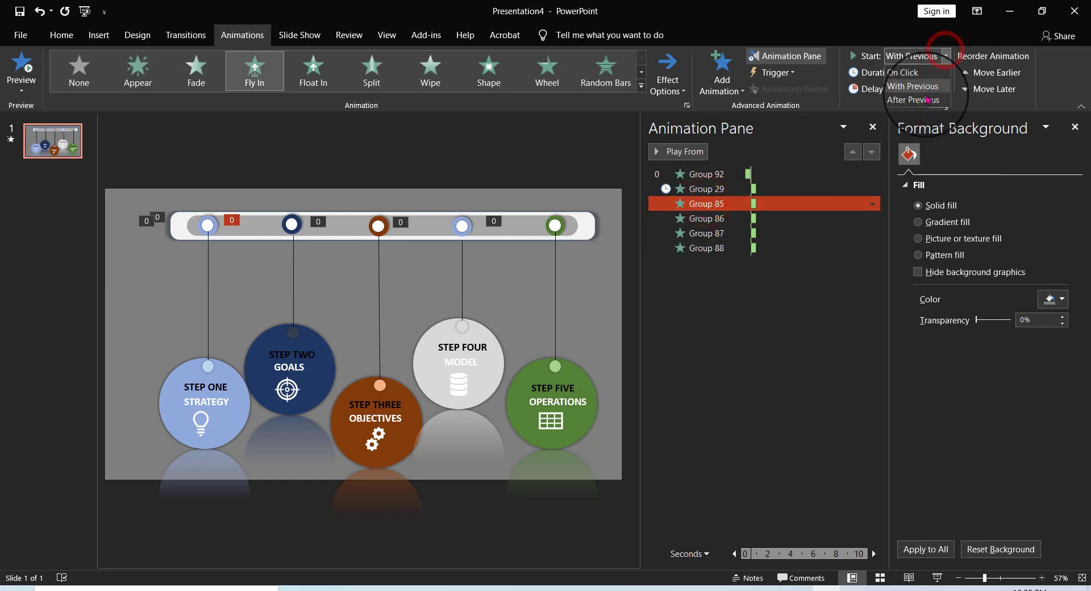
{"action": "left_click", "coordinate": [926, 99]}
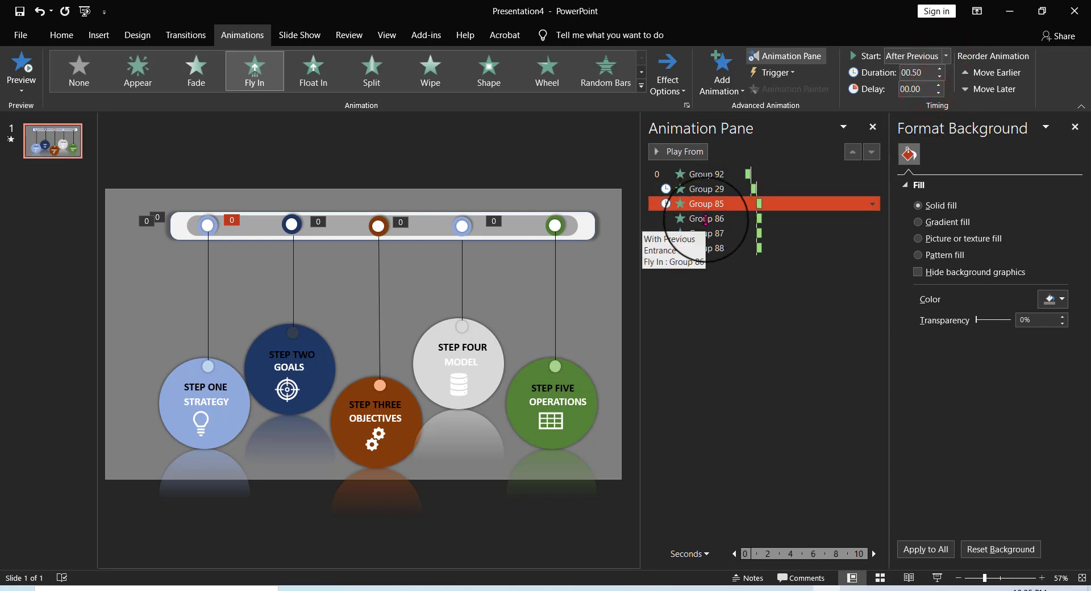
{"action": "left_click", "coordinate": [705, 218]}
{"action": "left_click", "coordinate": [949, 55]}
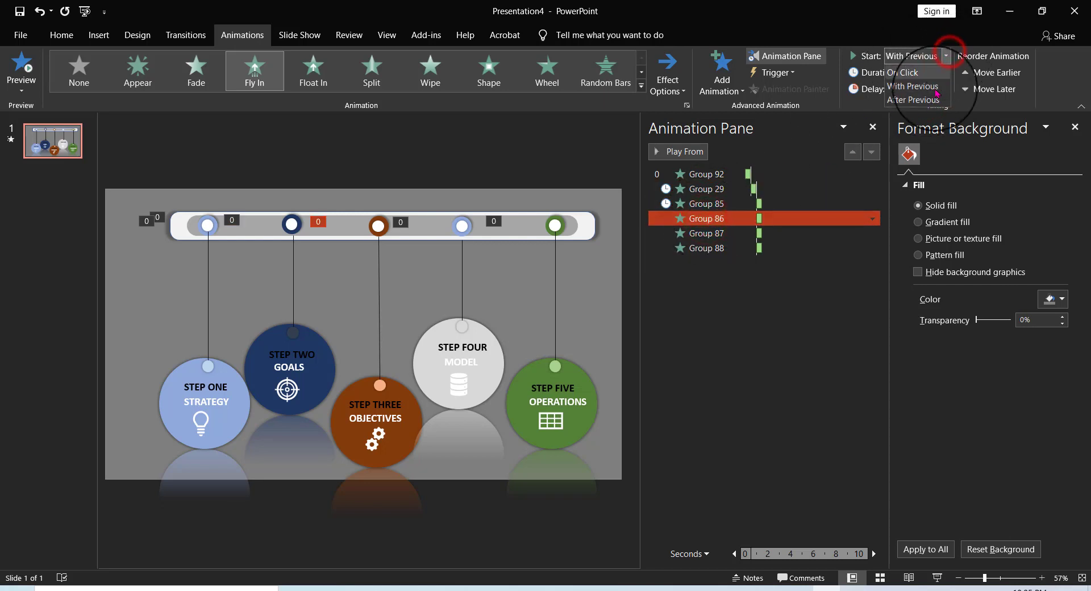
{"action": "left_click", "coordinate": [935, 99]}
Set the Step Four group's animation (Group 87) to start After Previous.
{"action": "left_click", "coordinate": [705, 233]}
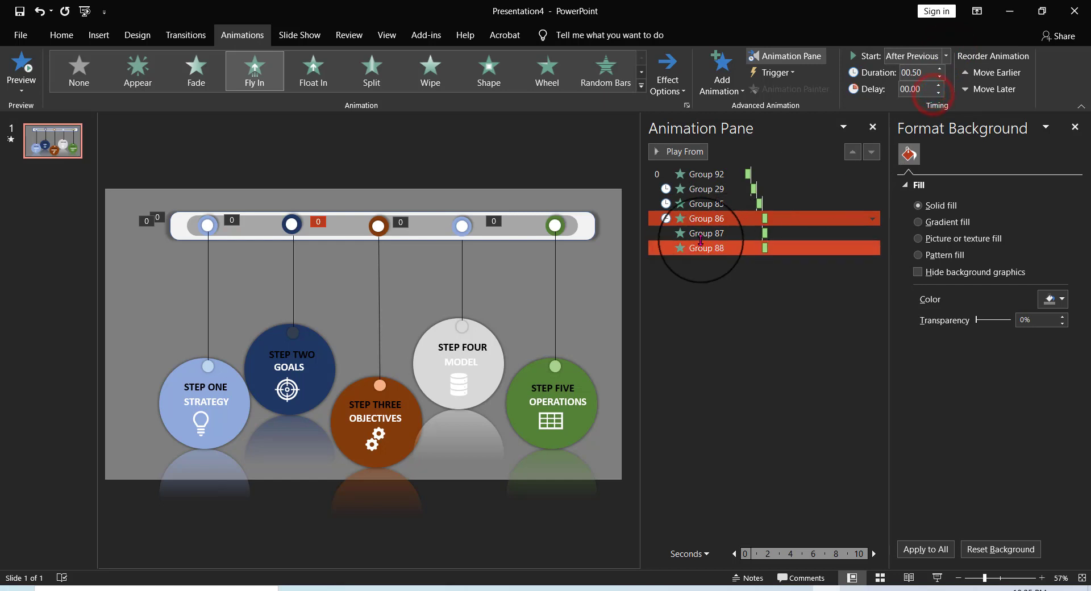
{"action": "left_click", "coordinate": [946, 55]}
{"action": "left_click", "coordinate": [934, 100]}
Set the Step Five group's animation (Group 88) to start After Previous and preview the whole animation sequence.
{"action": "left_click", "coordinate": [733, 248], "text": "ctrl"}
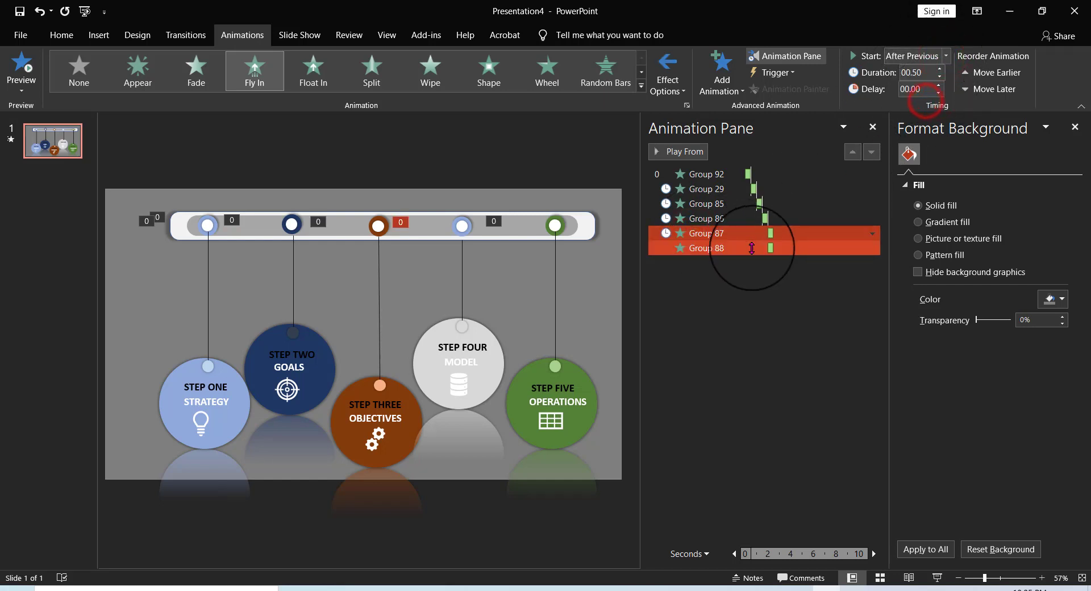
{"action": "left_click", "coordinate": [715, 250]}
{"action": "left_click", "coordinate": [946, 55]}
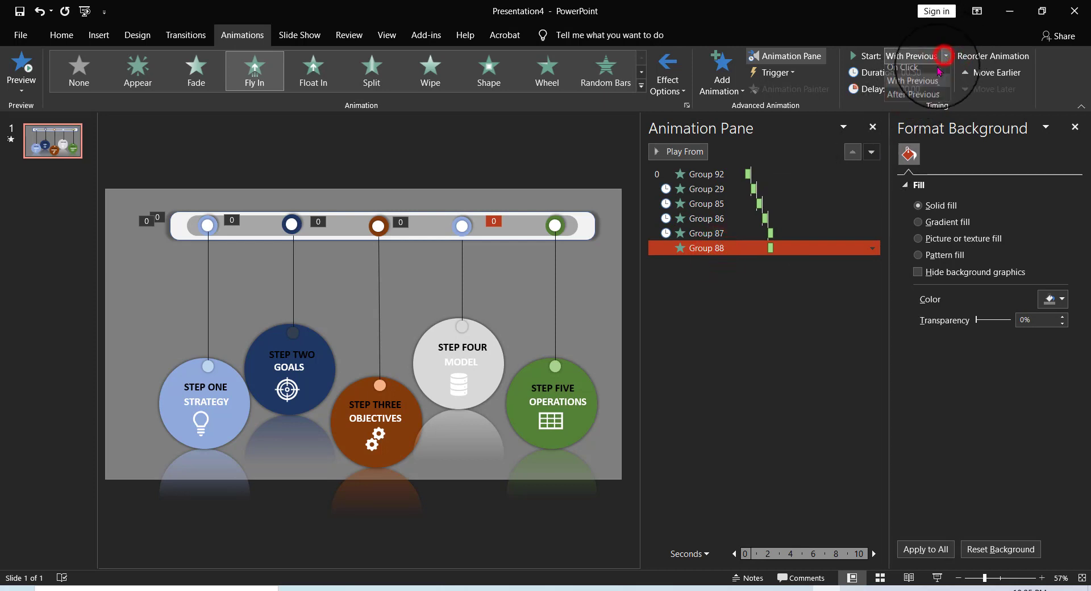
{"action": "left_click", "coordinate": [946, 56]}
{"action": "left_click", "coordinate": [912, 99]}
{"action": "left_click", "coordinate": [774, 324]}
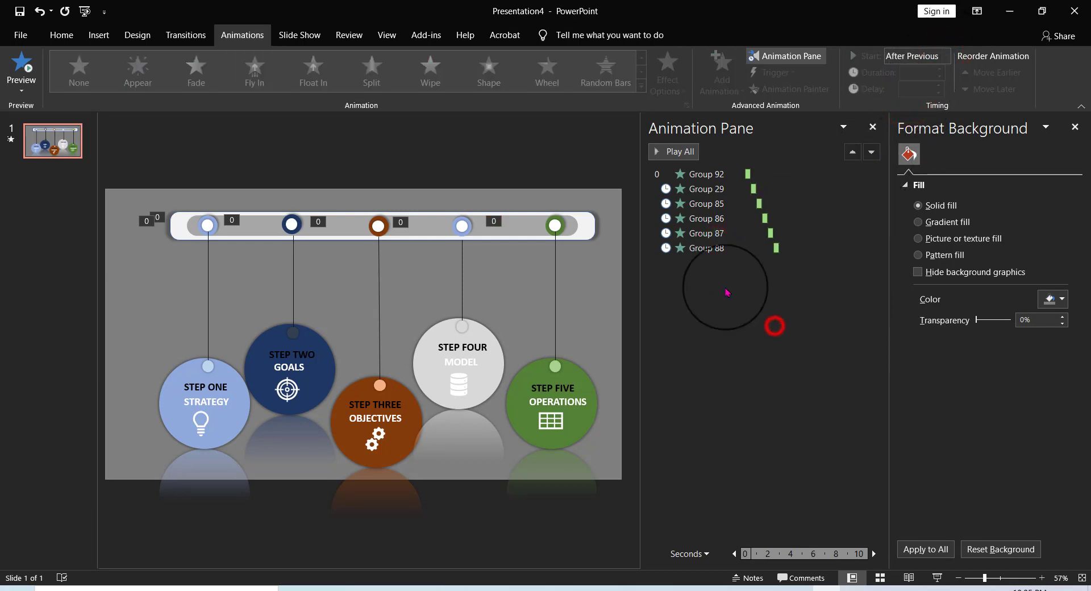
{"action": "left_click", "coordinate": [671, 151]}
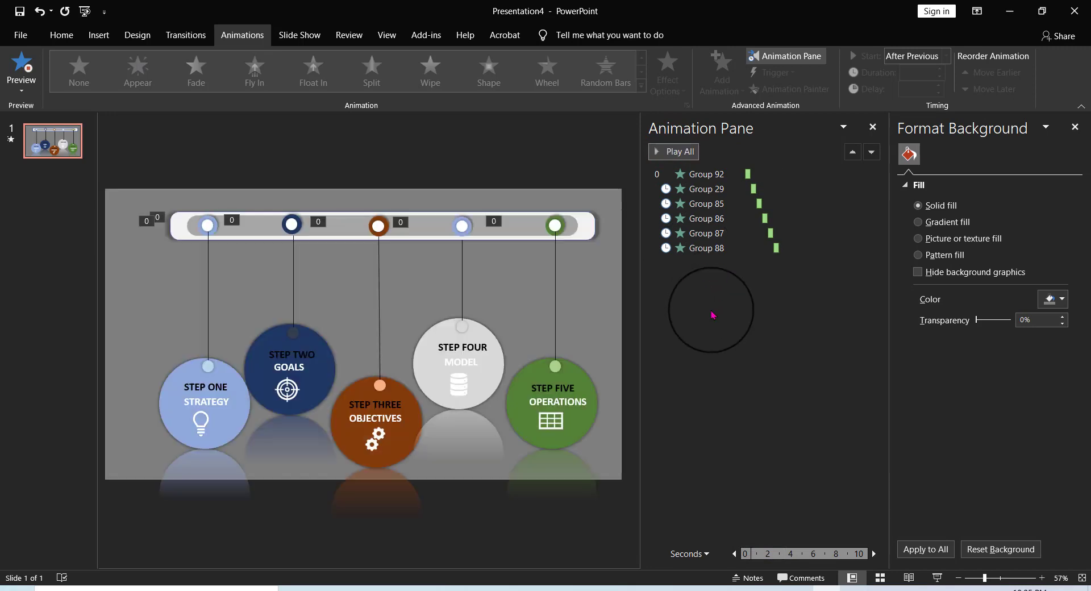
Set the animation duration of the top bar, Step One and Step Two groups to 1 second each.
{"action": "left_click", "coordinate": [706, 176]}
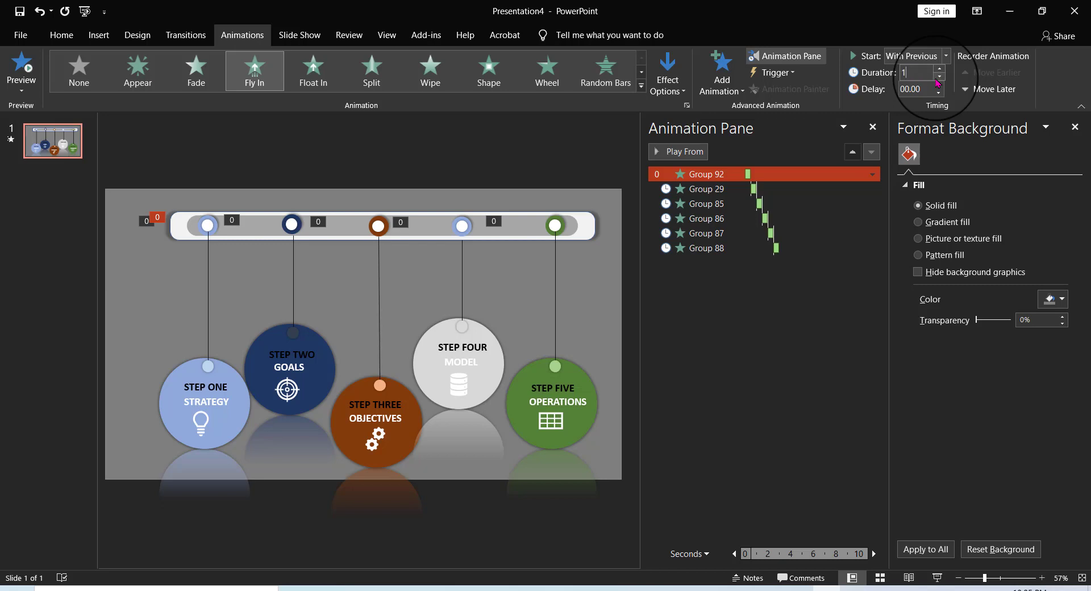
{"action": "left_click", "coordinate": [695, 189]}
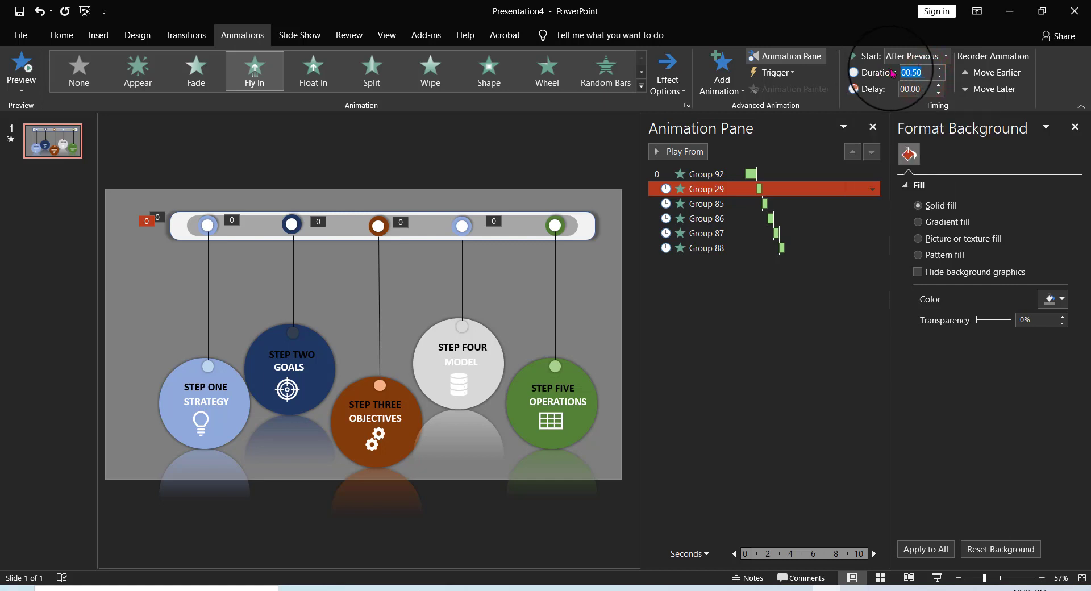
{"action": "type", "text": "1"}
{"action": "key", "text": "Return"}
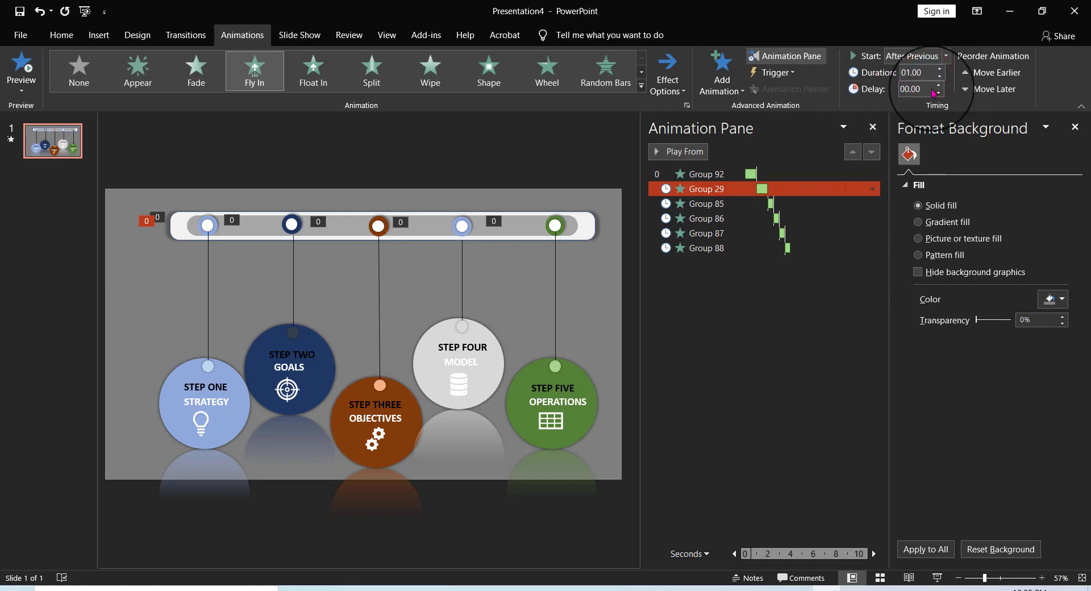
{"action": "left_click", "coordinate": [928, 88]}
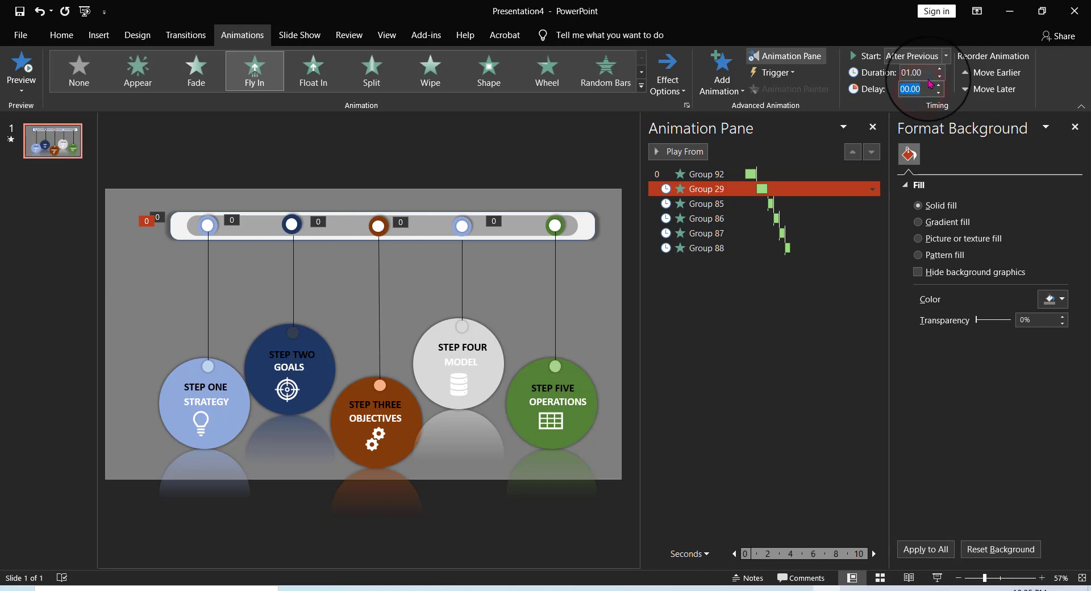
{"action": "left_click", "coordinate": [771, 203]}
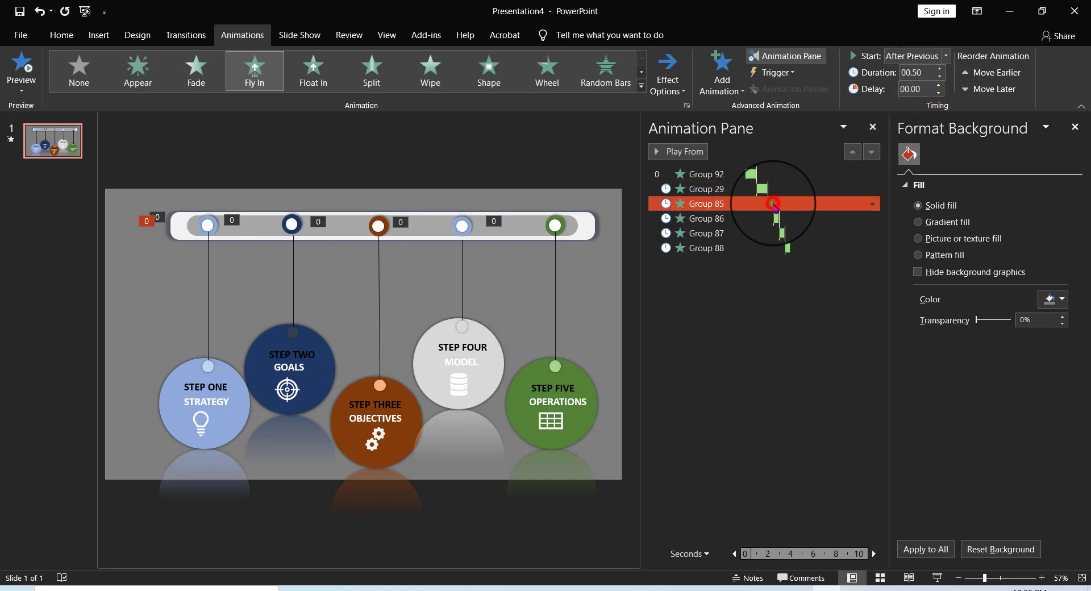
{"action": "left_click", "coordinate": [923, 75]}
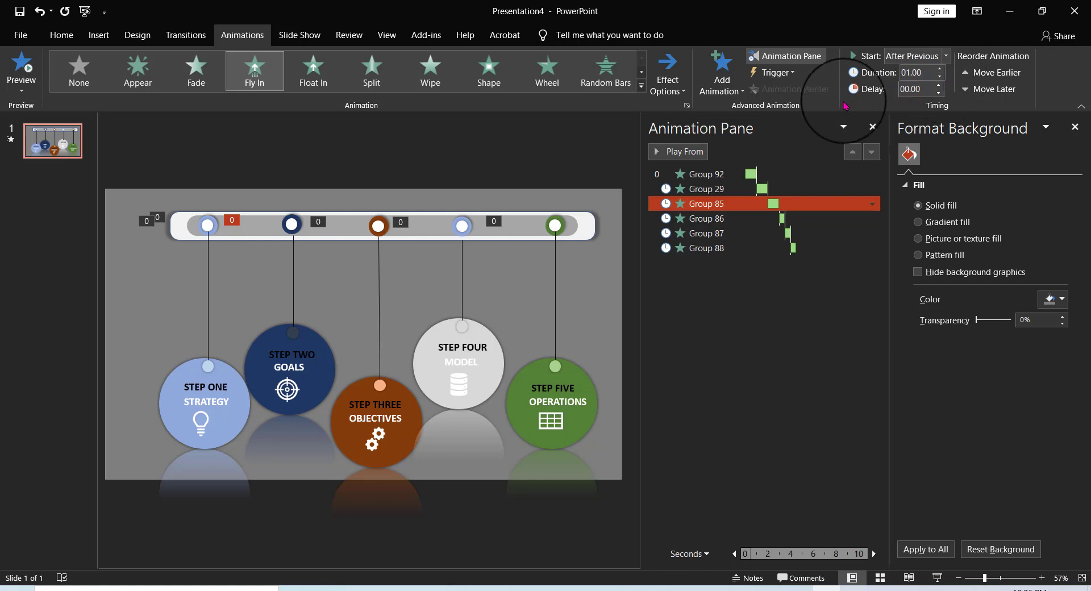
Set the animation duration of the Step Three and Step Four groups (Group 86 and Group 87) to 1 second each.
{"action": "left_click", "coordinate": [771, 218]}
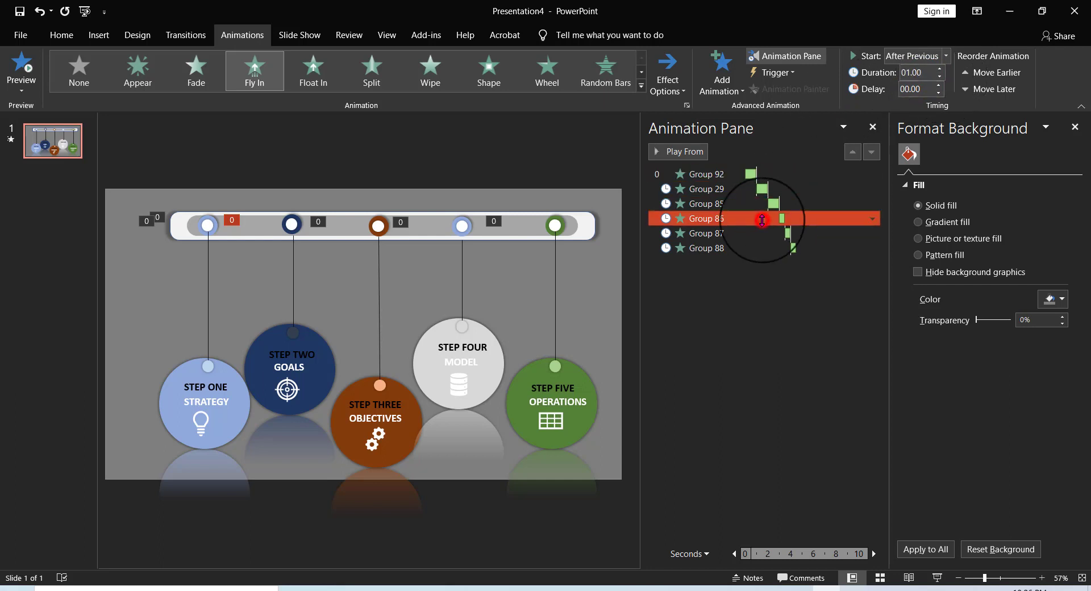
{"action": "left_click", "coordinate": [930, 72]}
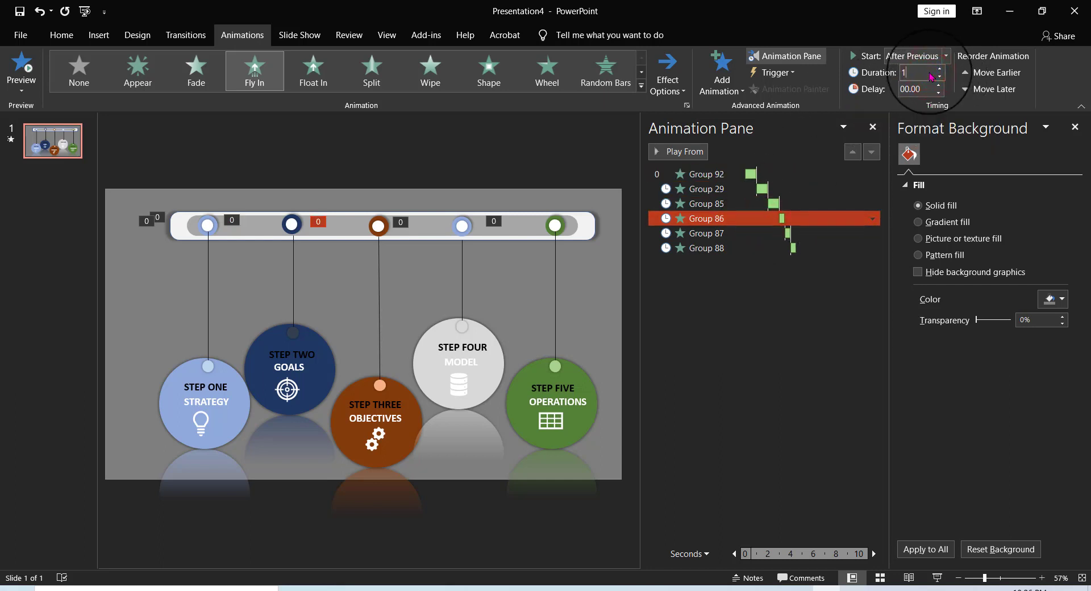
{"action": "left_click", "coordinate": [710, 233]}
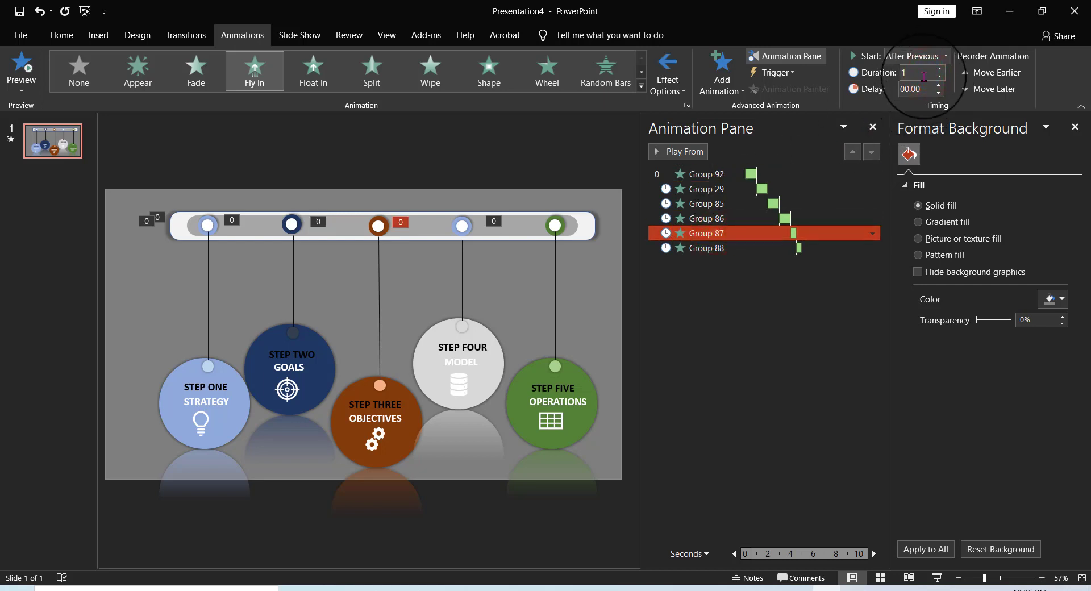
{"action": "left_click", "coordinate": [923, 75]}
{"action": "type", "text": "1"}
Set the Step Five group's animation (Group 88) to a 1-second duration and play the whole animation sequence.
{"action": "left_click", "coordinate": [710, 249]}
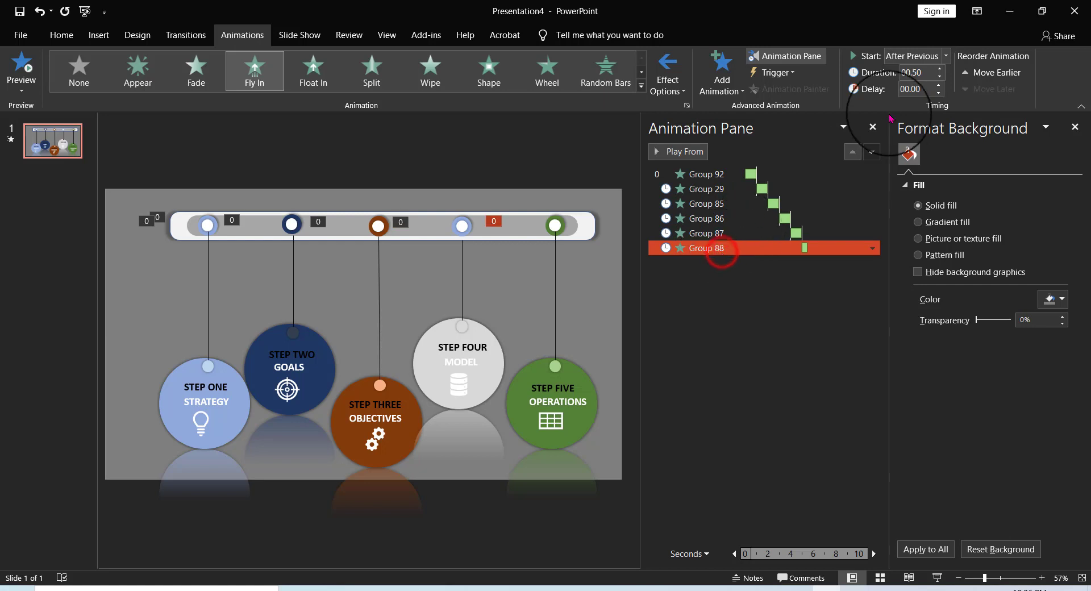
{"action": "key", "text": "Return"}
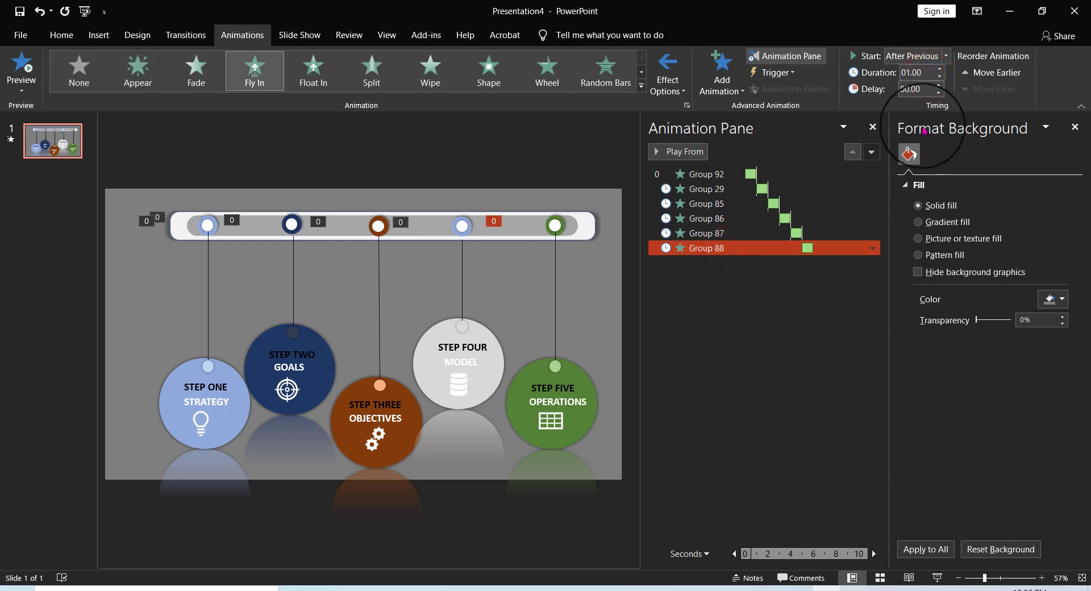
{"action": "left_click", "coordinate": [779, 344]}
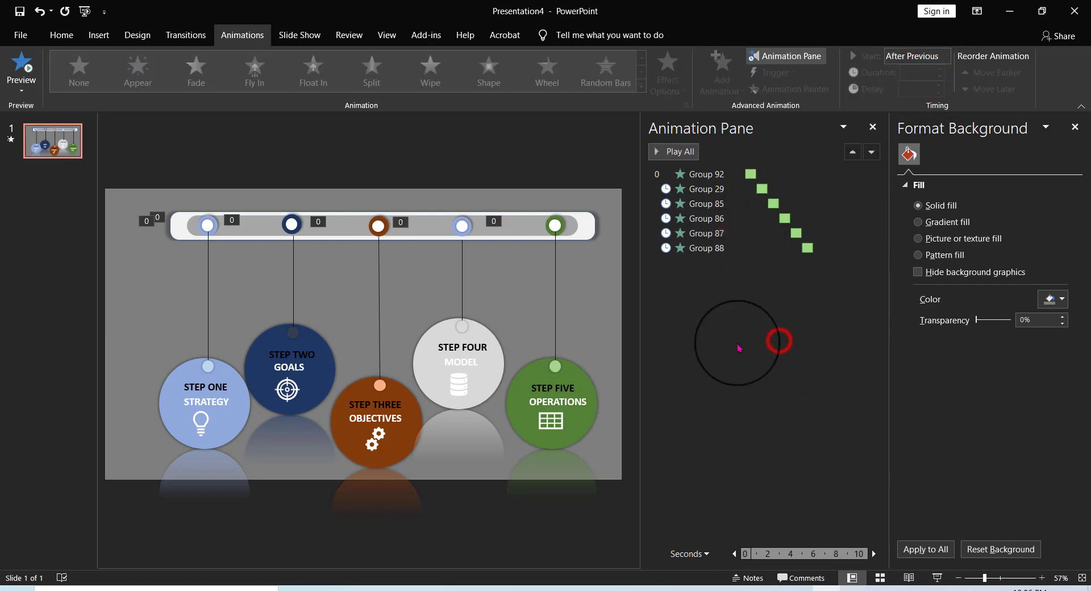
{"action": "left_click", "coordinate": [684, 152]}
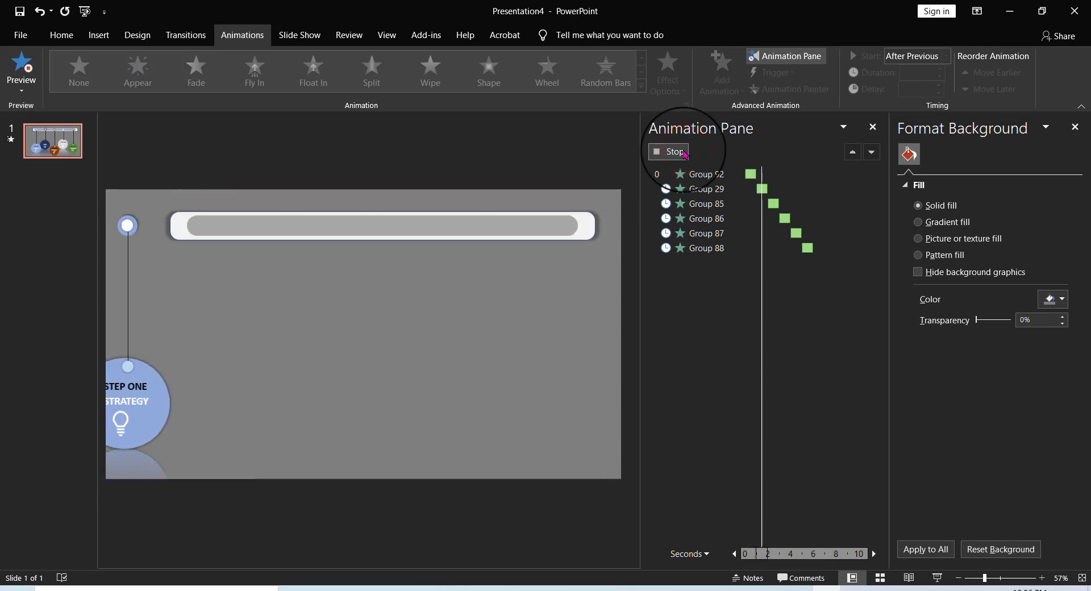